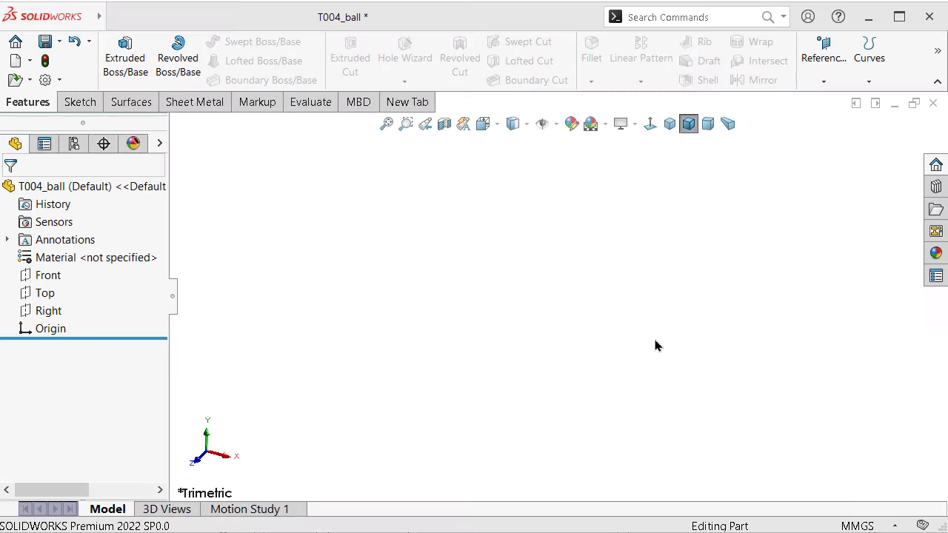
Step: On the Front plane, sketch a vertical line through the origin closed by an arc
click(52, 274)
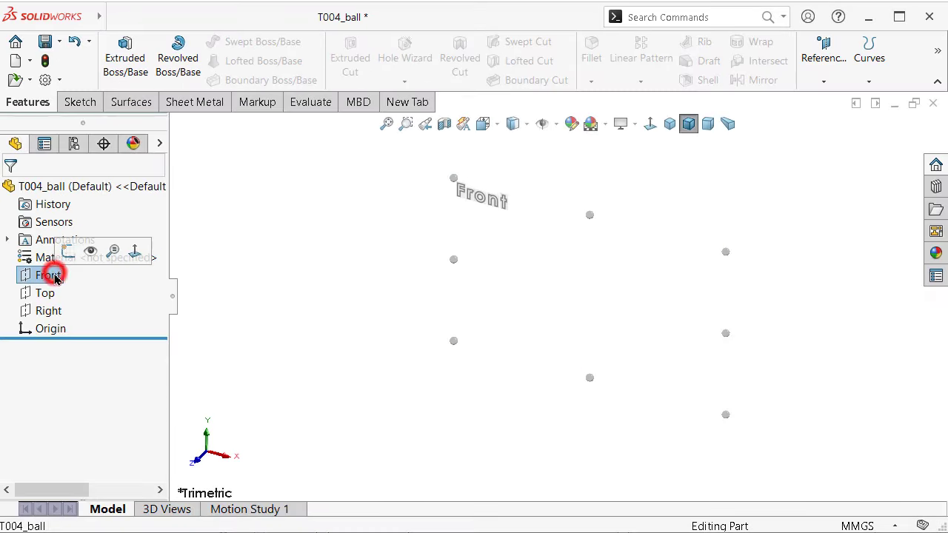
click(68, 254)
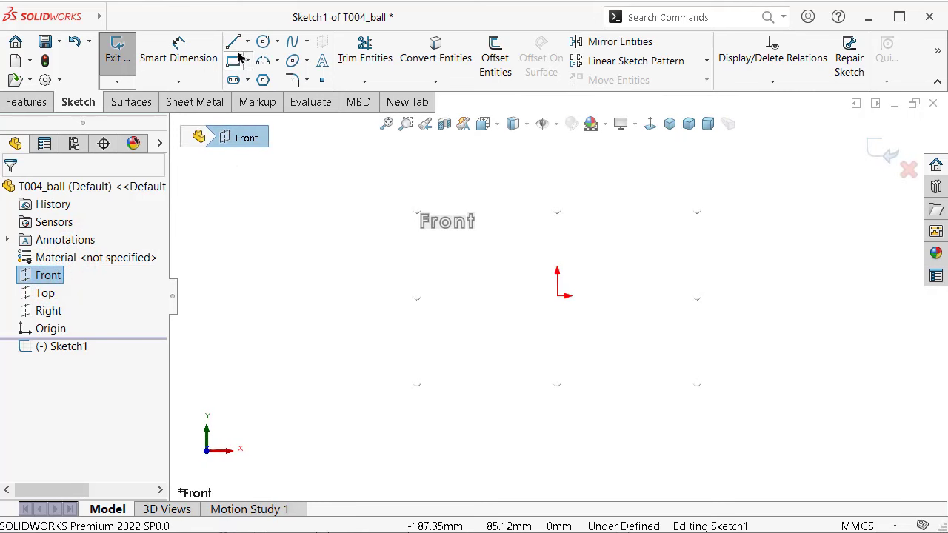
click(236, 46)
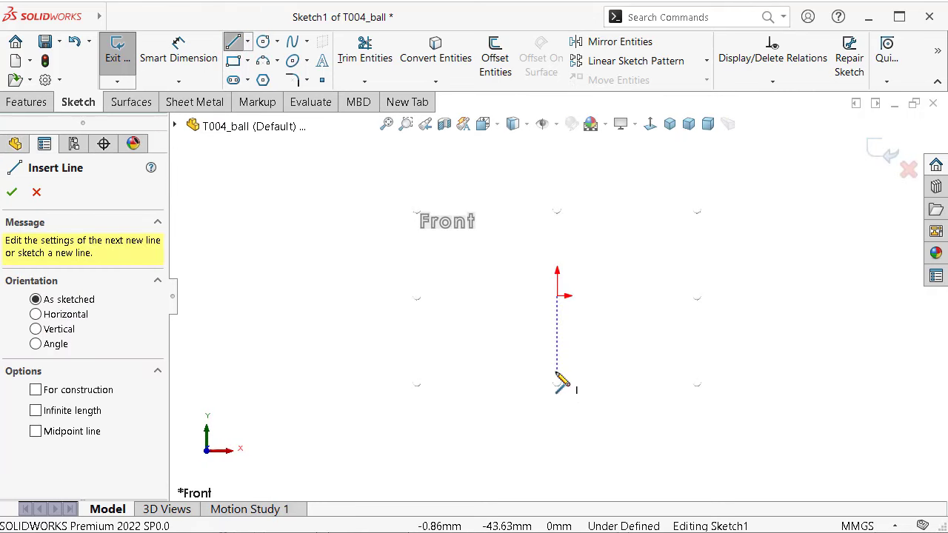
click(556, 372)
click(556, 176)
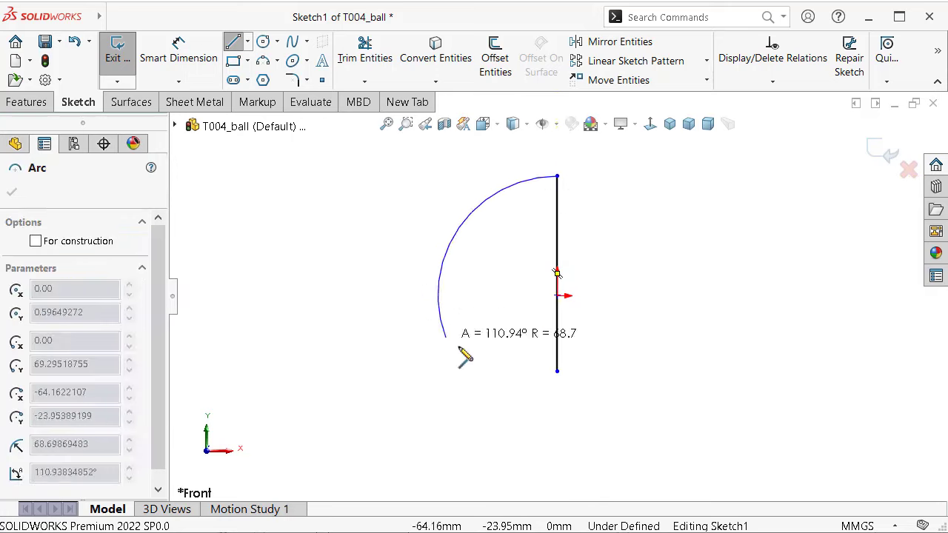
click(556, 372)
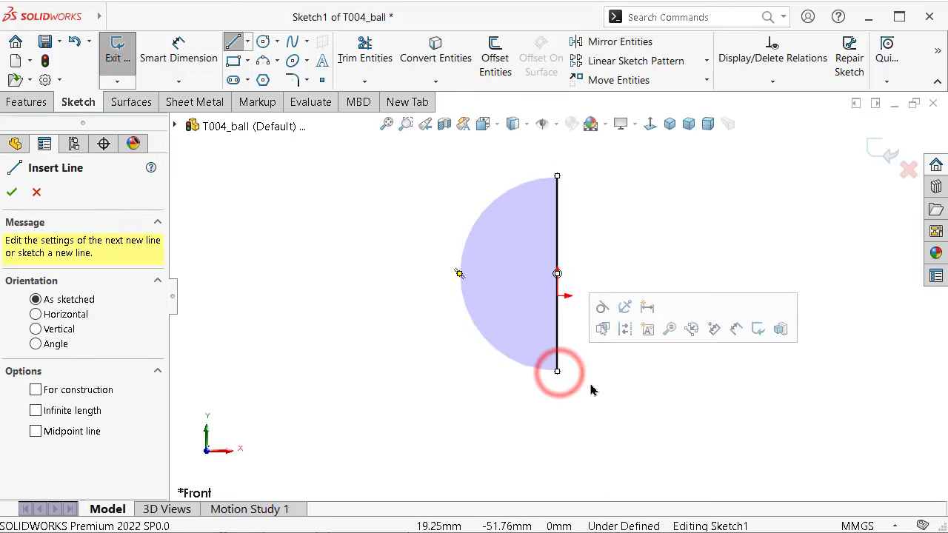
key(Escape)
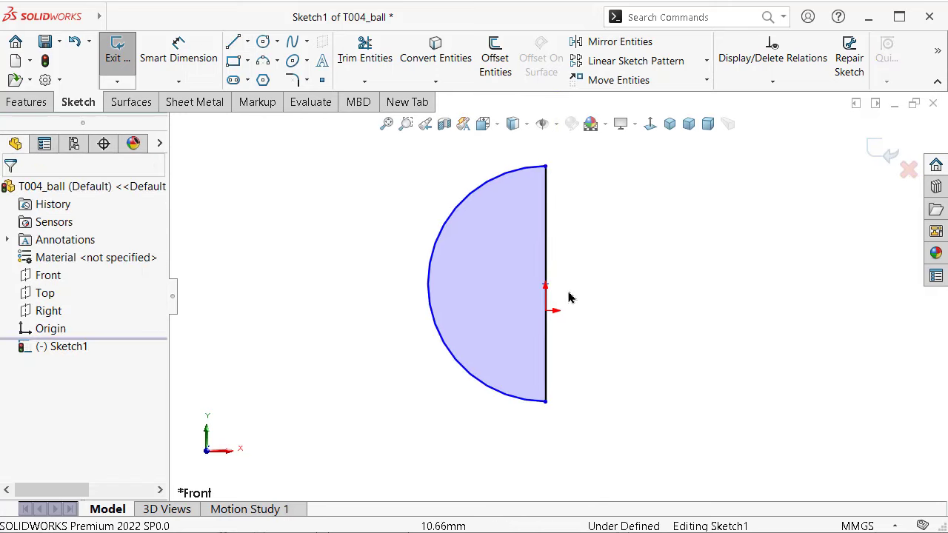
Step: Centre the vertical line on the origin with a Midpoint relation
scroll(585, 261, down, 3)
click(537, 241)
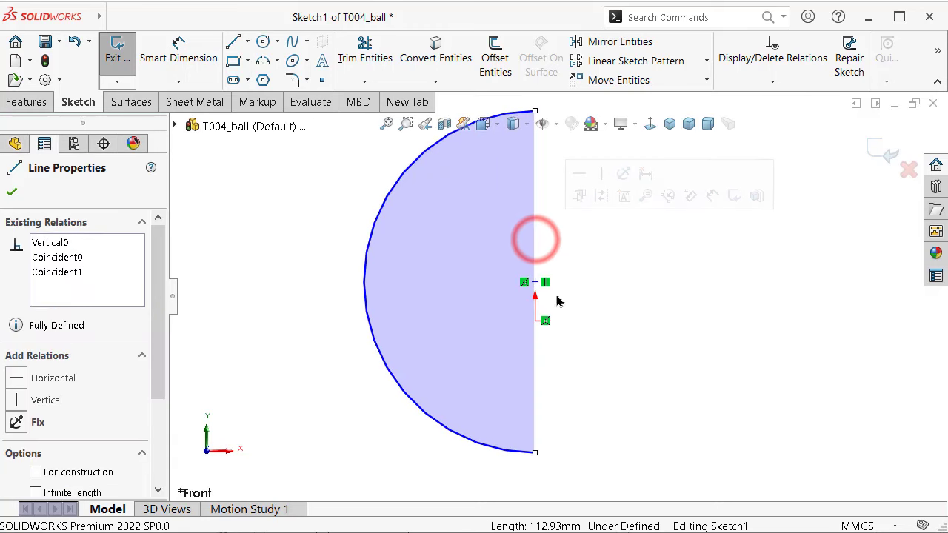
click(538, 320)
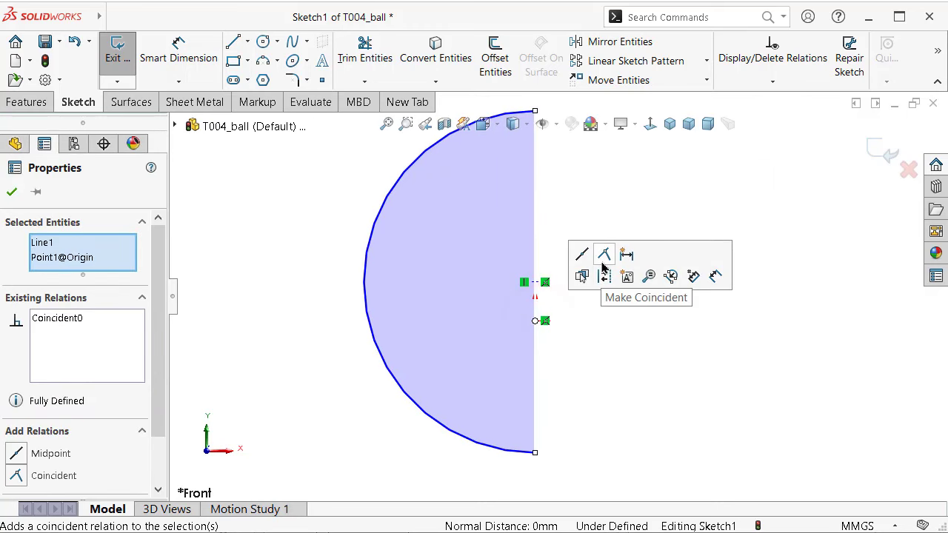
click(584, 260)
click(612, 363)
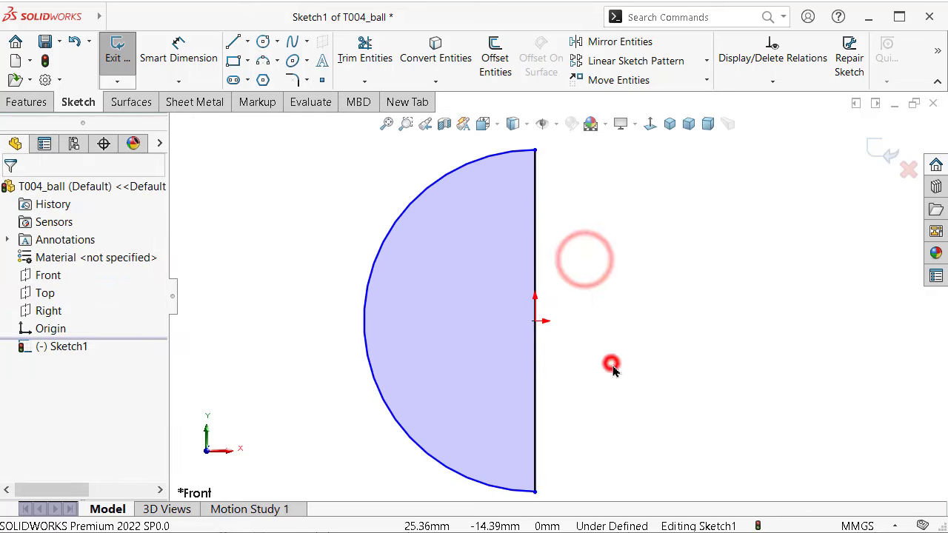
Step: Enlarge the arc to a 64.69 mm radius and fit the sketch in view
drag(363, 318, 307, 326)
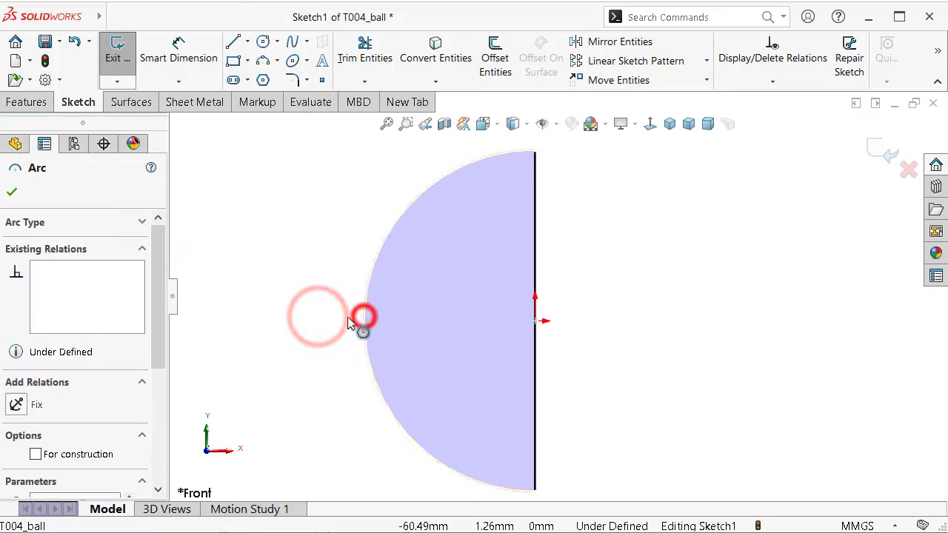
key(f)
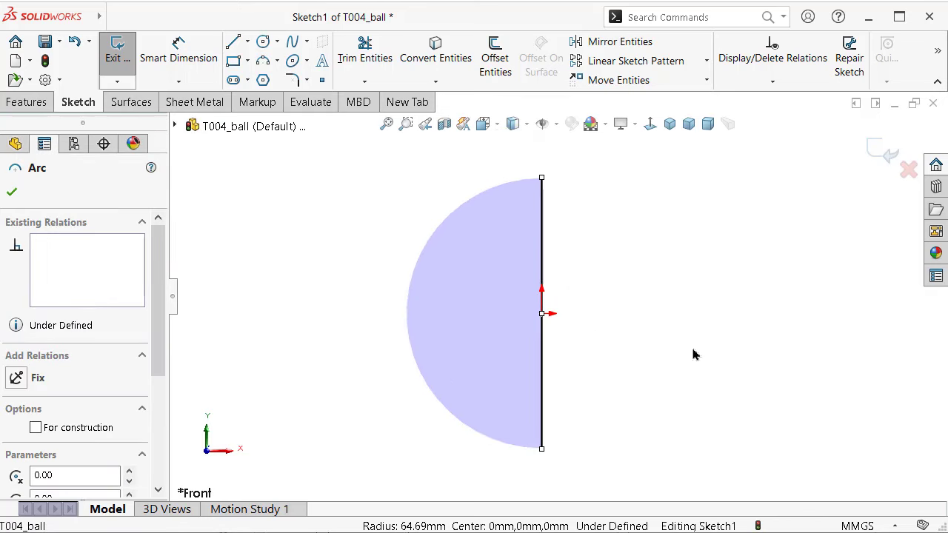
right_drag(692, 342, 630, 211)
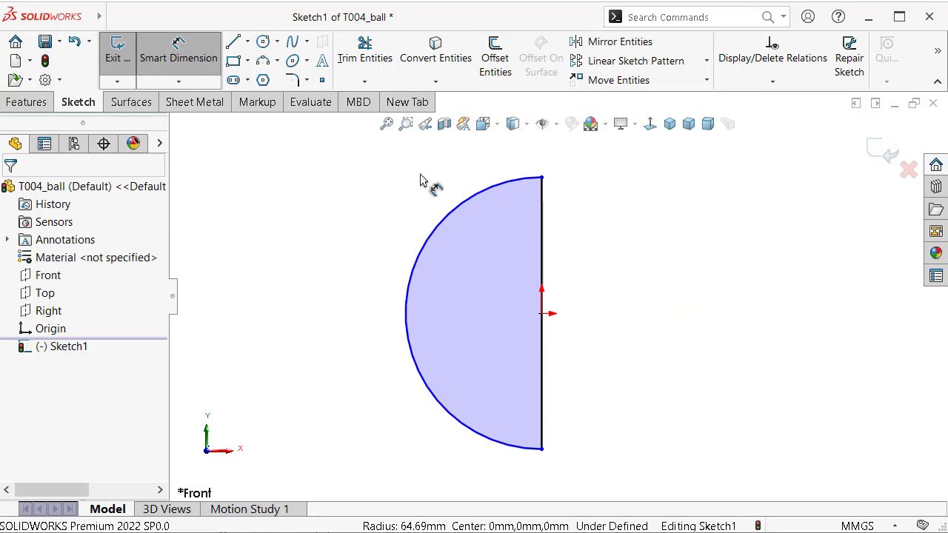
Step: Dimension the vertical line at 12 mm, fully defining the half-disc profile
click(544, 218)
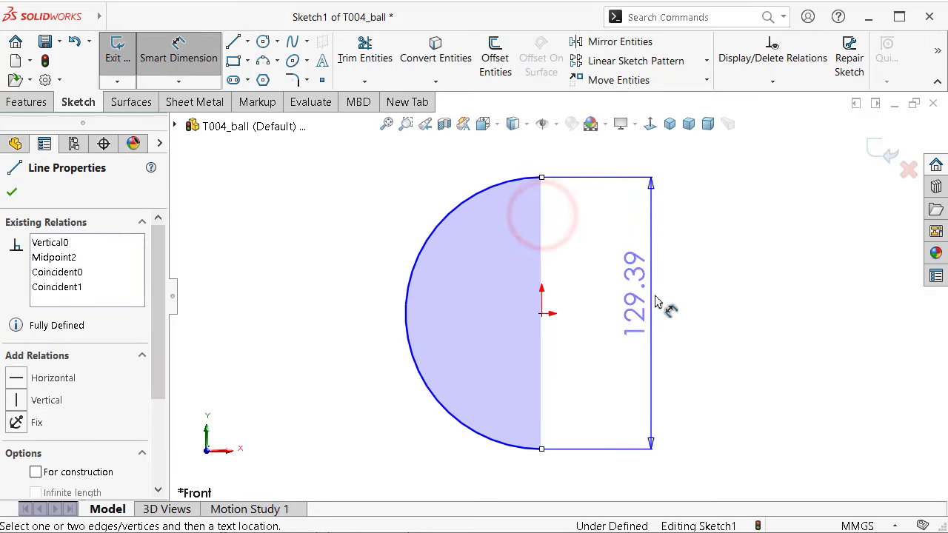
click(666, 295)
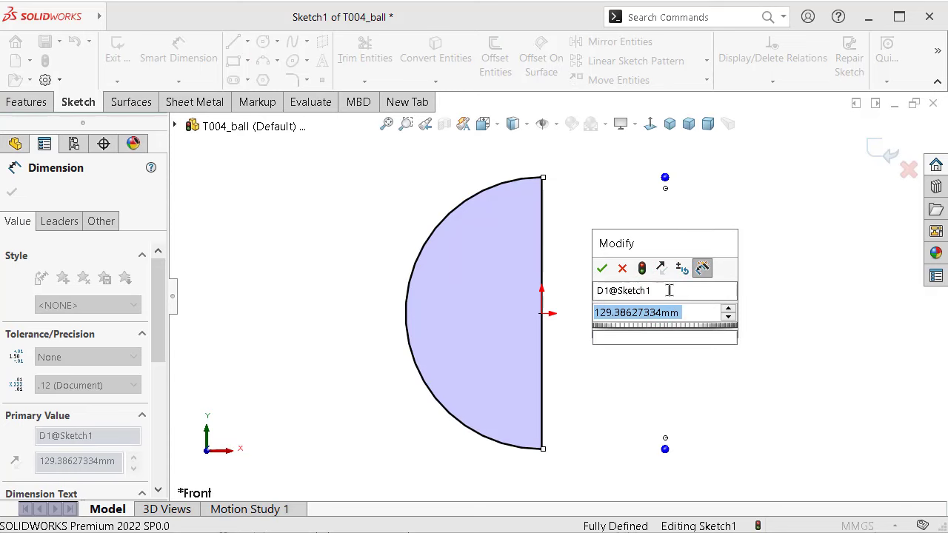
text(12)
click(601, 269)
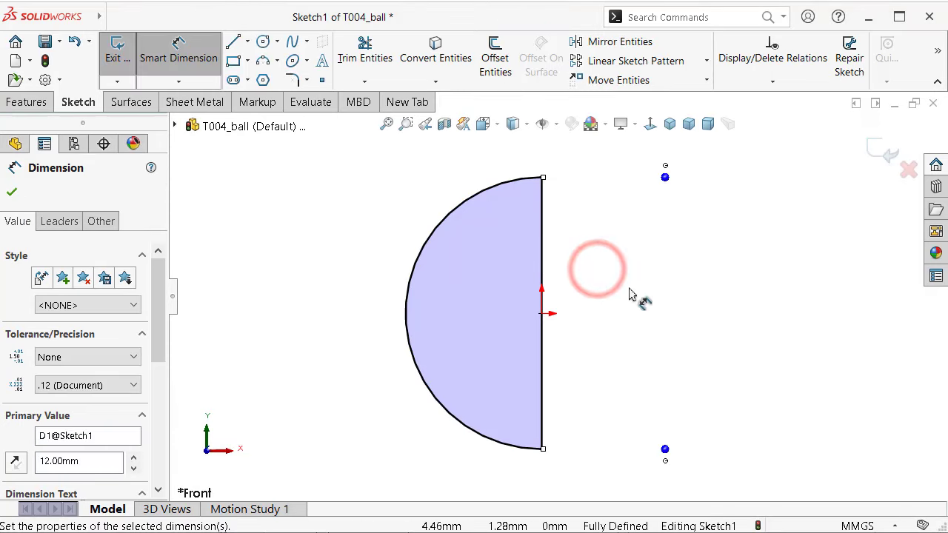
click(28, 103)
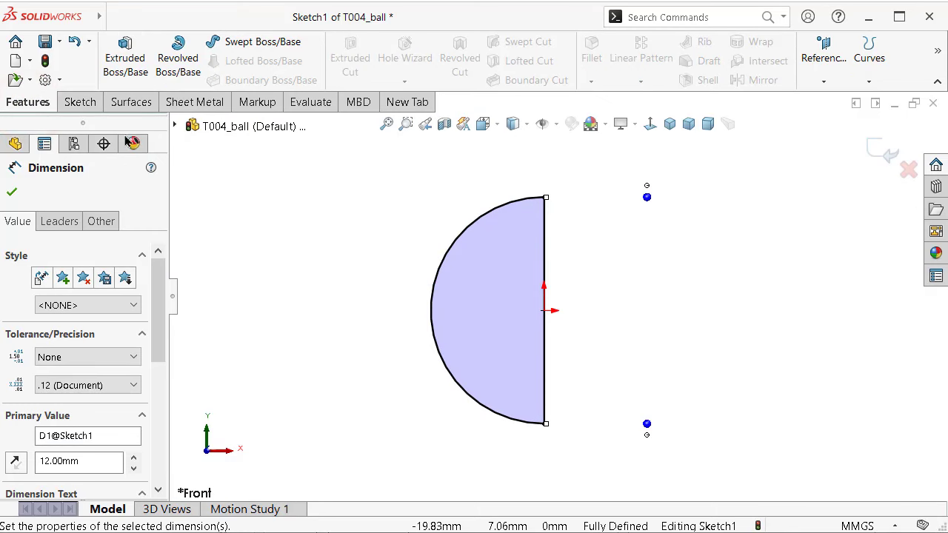
Step: Revolve the half-disc 360° about its vertical line into a solid sphere
click(191, 59)
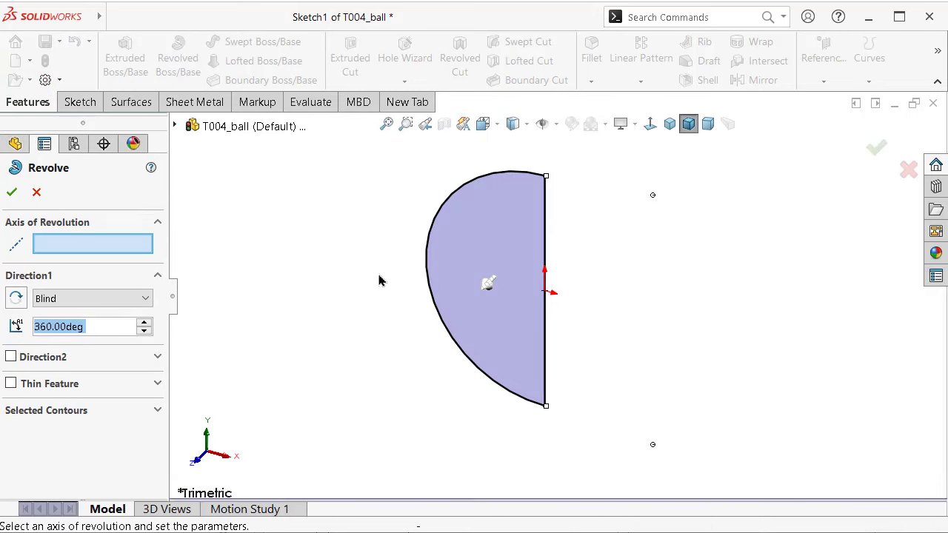
click(548, 236)
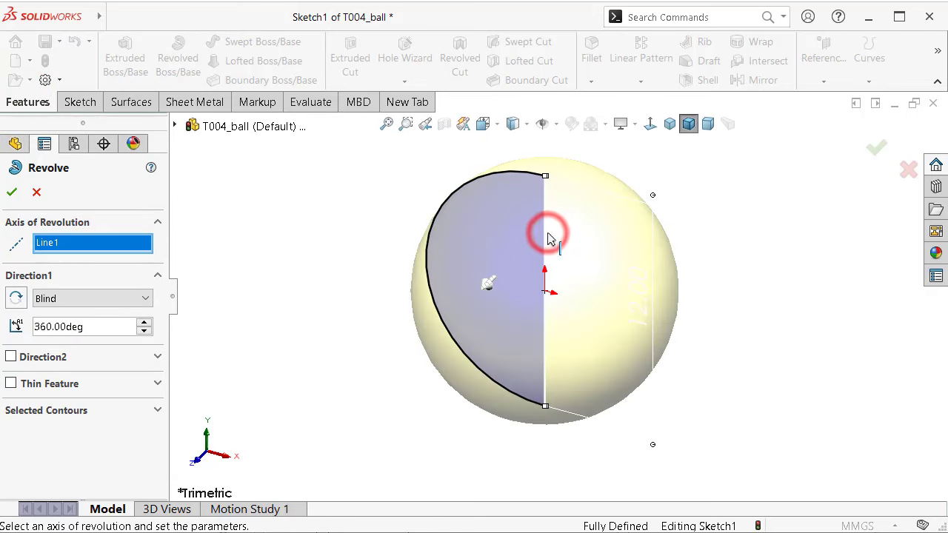
click(16, 192)
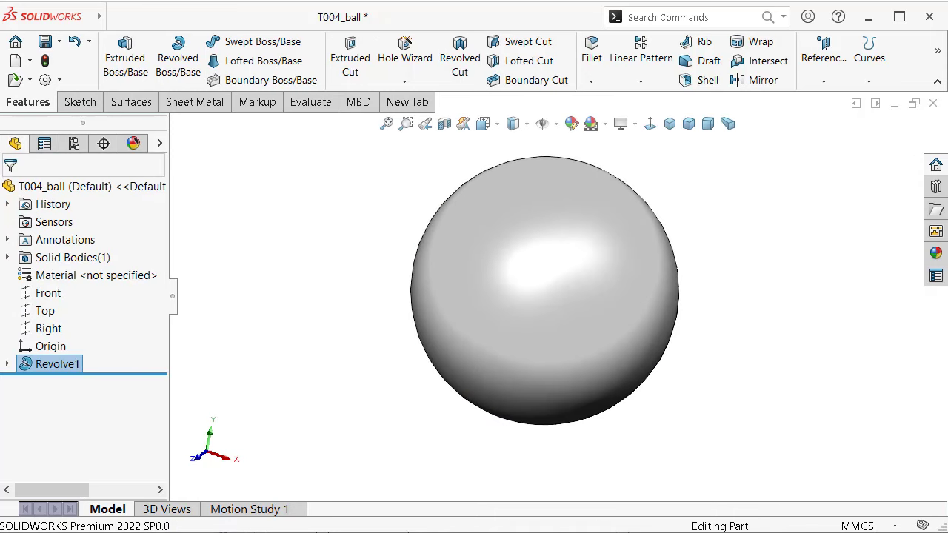
Step: Give the Revolve1 feature a glossy red colour appearance
click(572, 124)
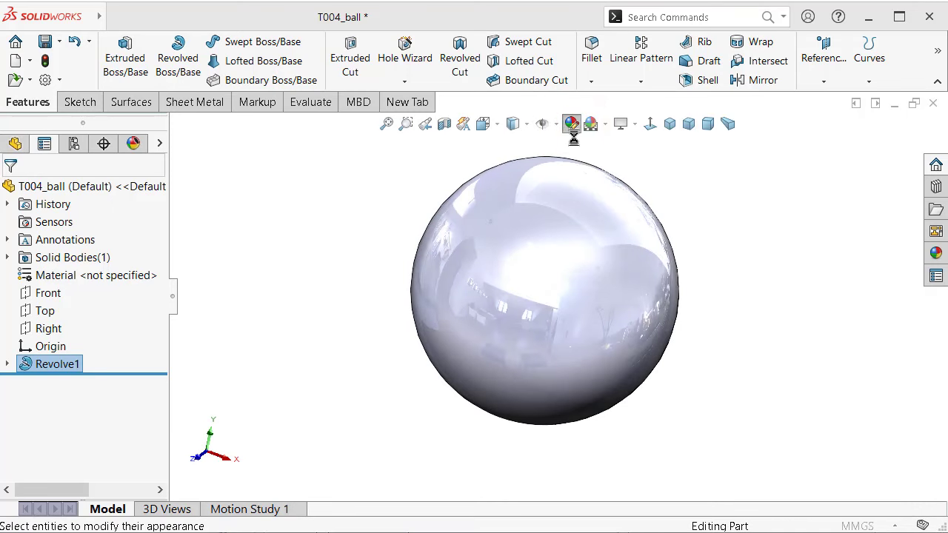
drag(160, 317, 171, 309)
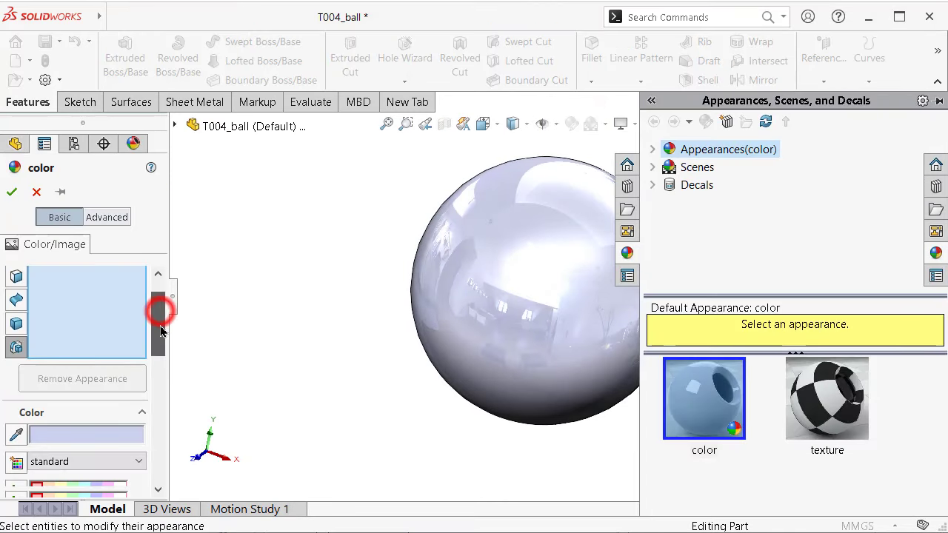
click(37, 194)
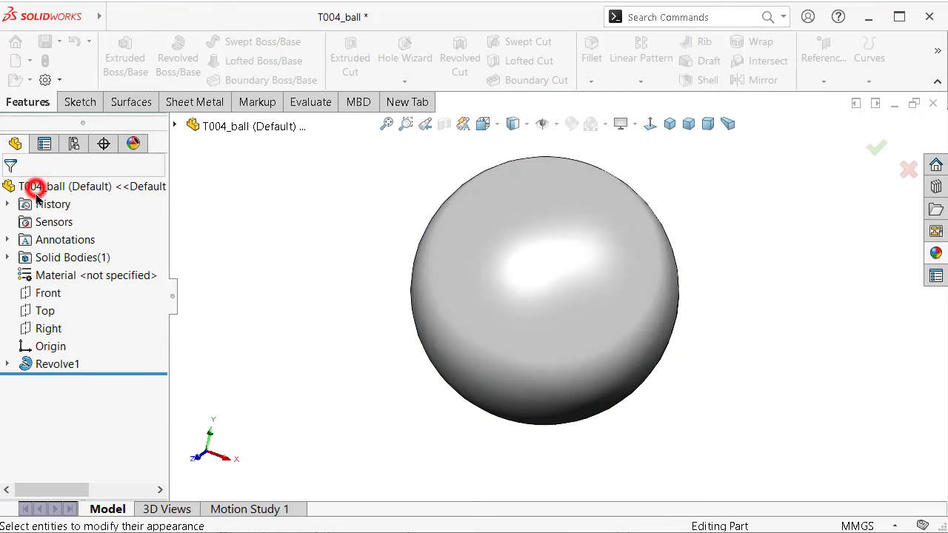
click(59, 364)
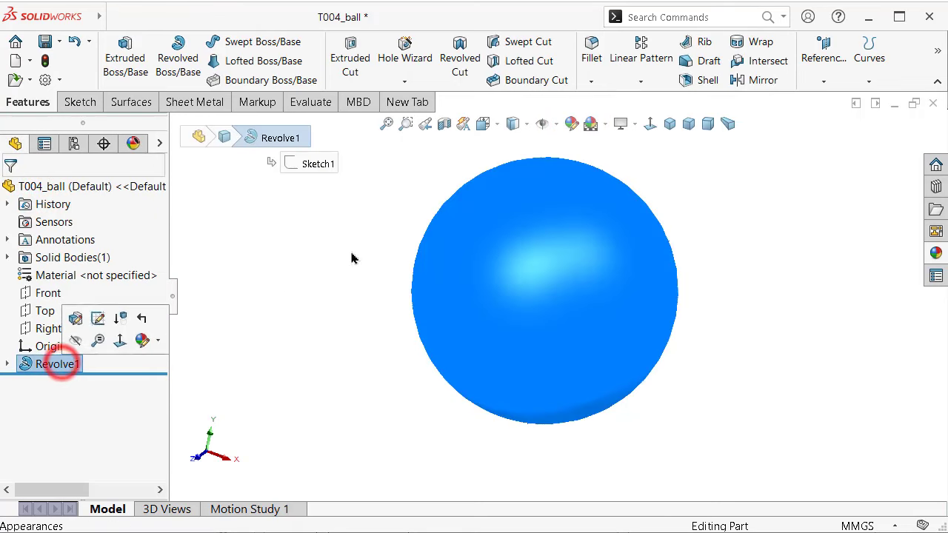
click(571, 123)
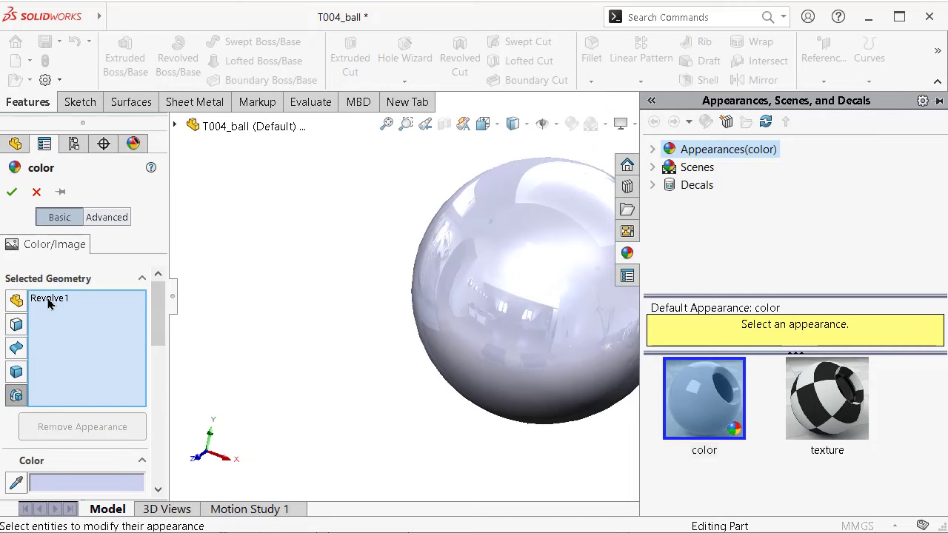
drag(163, 307, 129, 370)
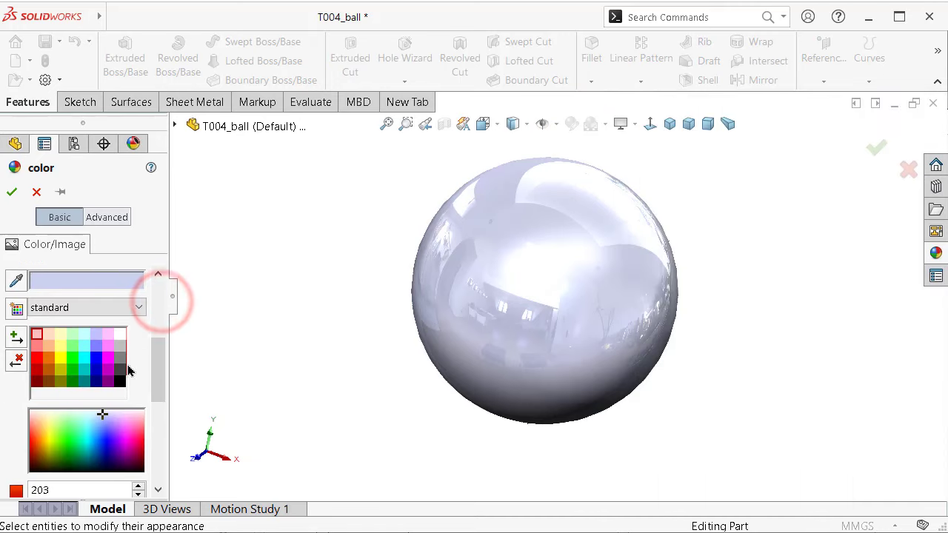
click(37, 359)
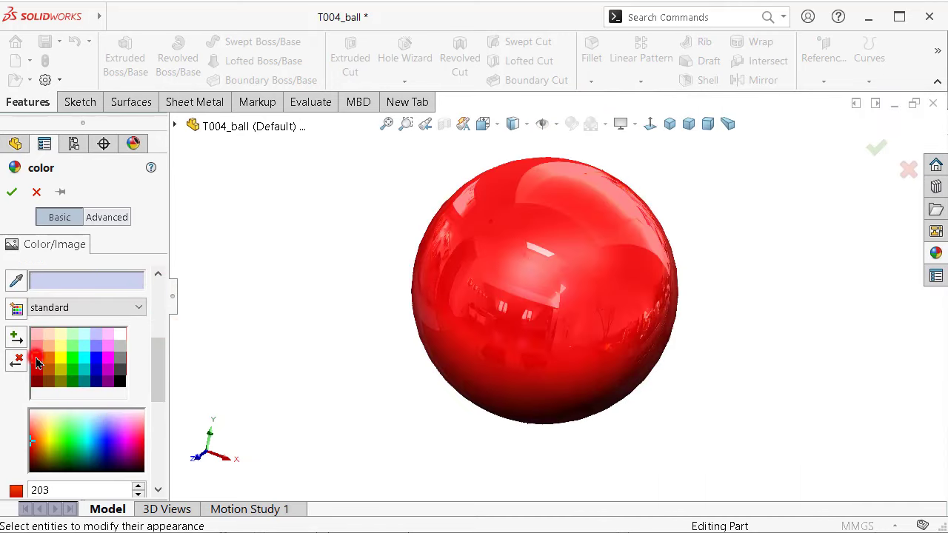
click(12, 192)
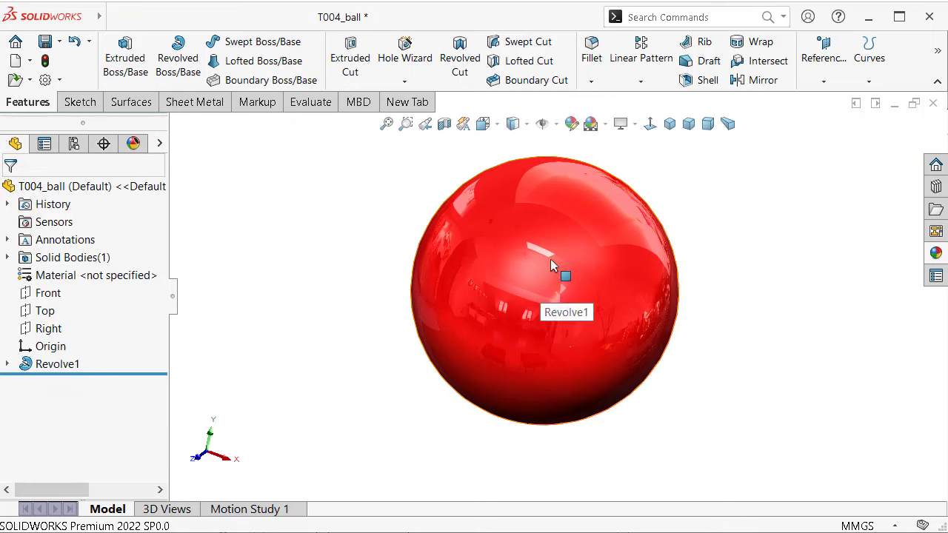
click(542, 211)
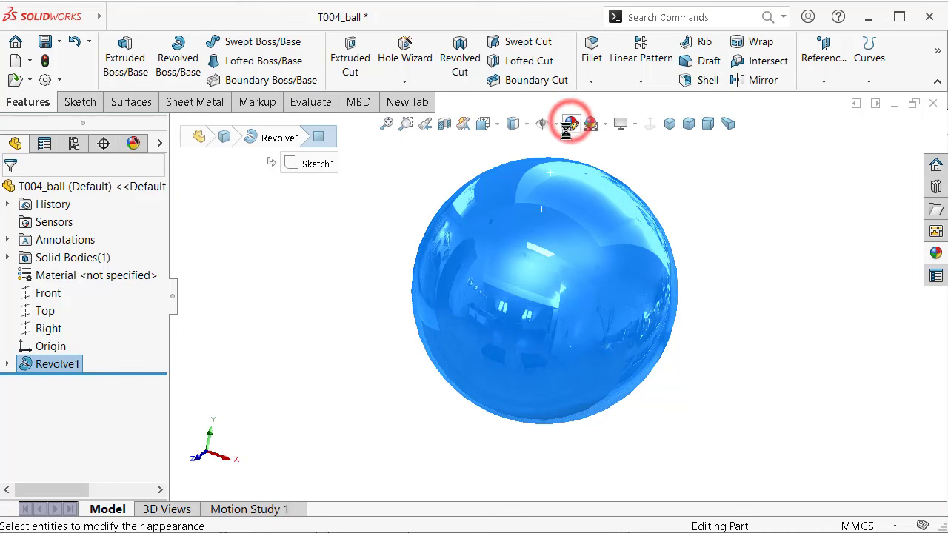
Step: Colour the sphere's selected outer face a bright glossy green
click(569, 126)
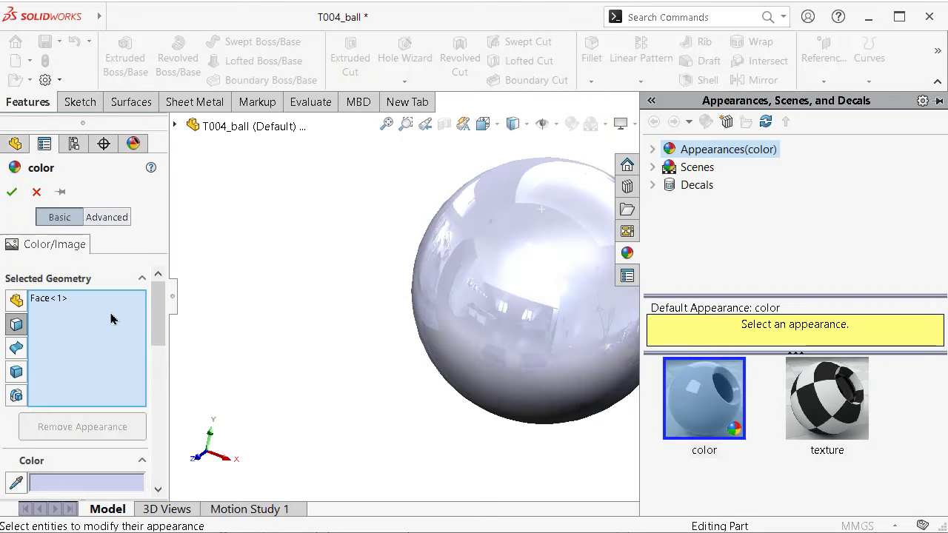
drag(162, 317, 162, 354)
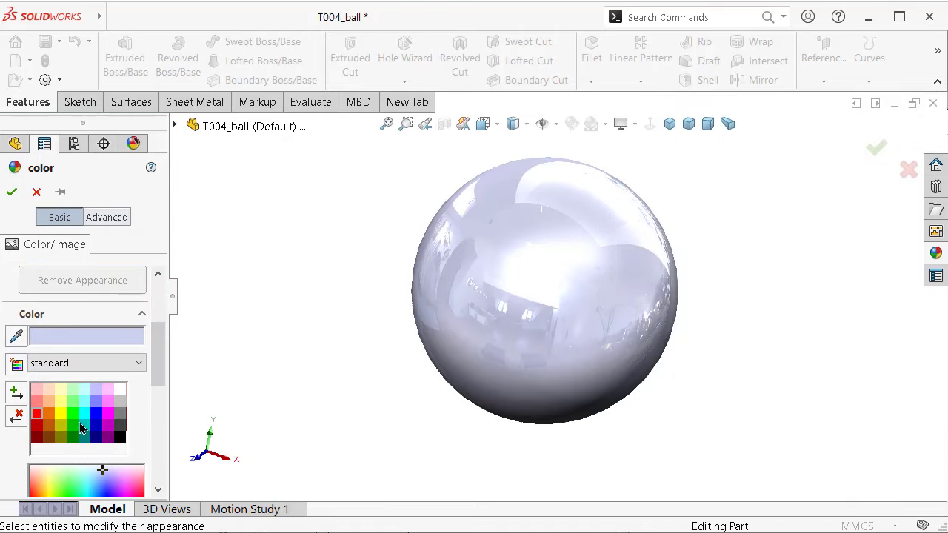
click(73, 425)
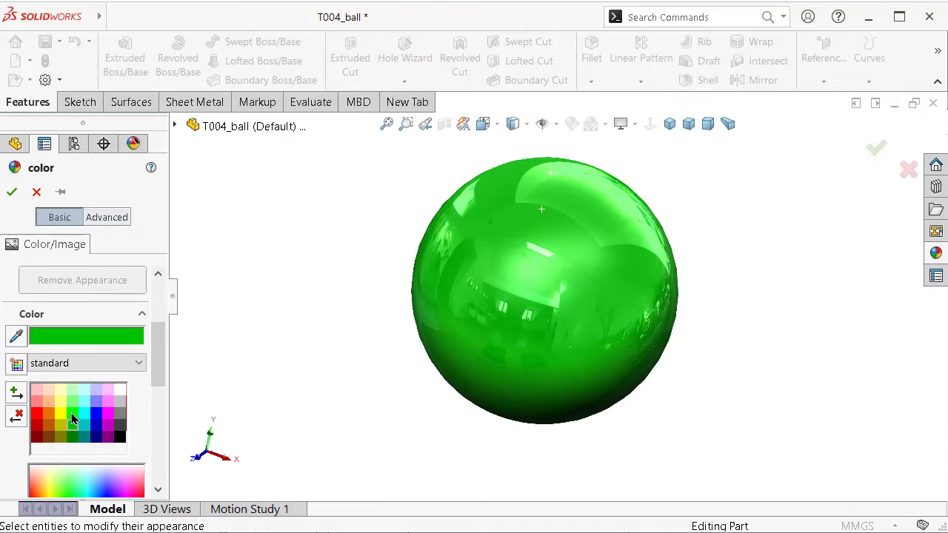
click(72, 416)
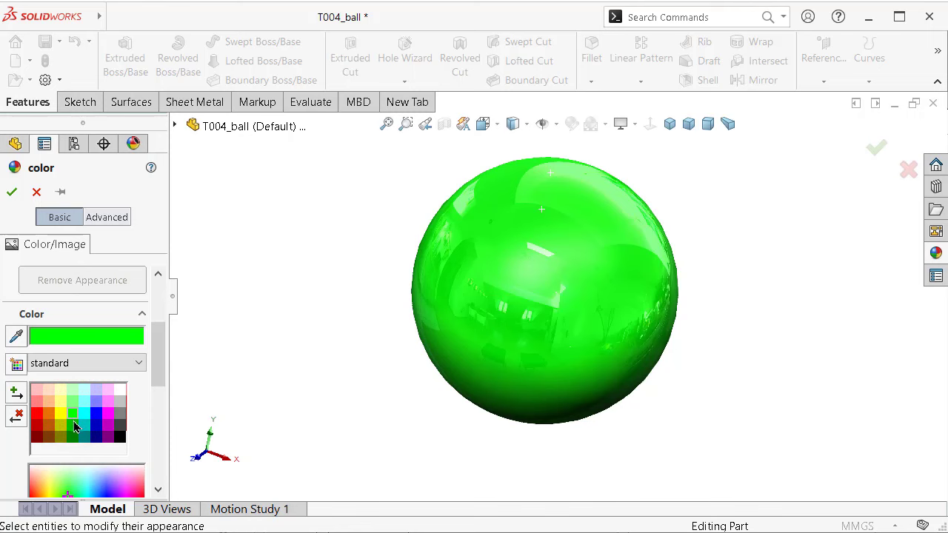
click(11, 194)
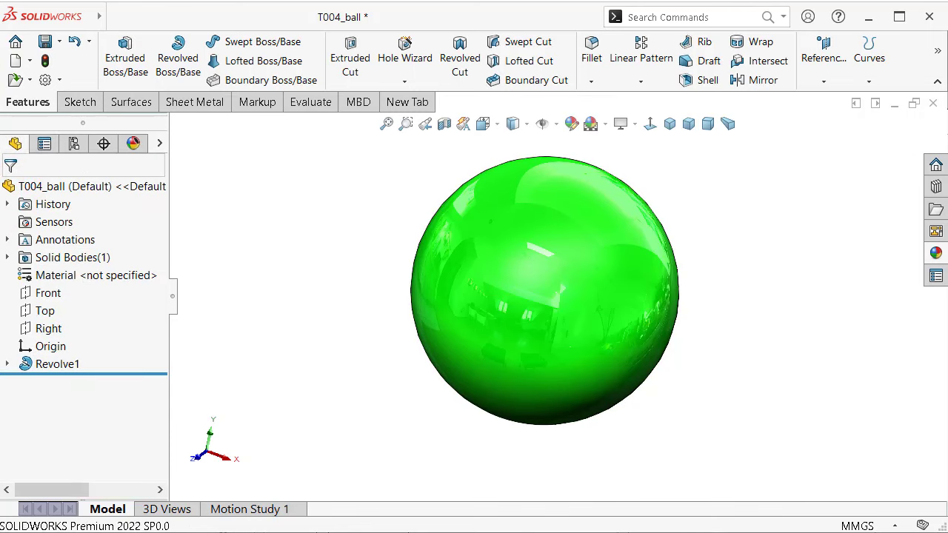
click(443, 124)
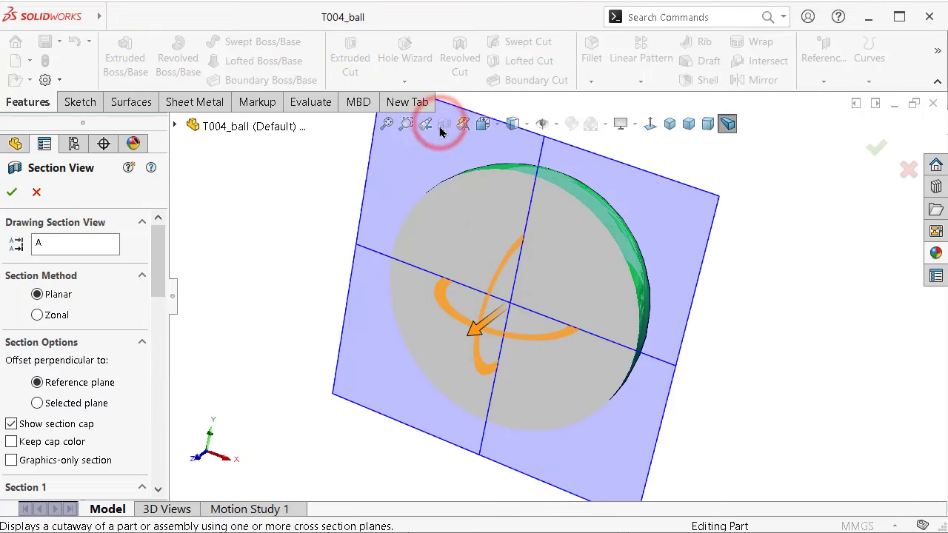
click(872, 151)
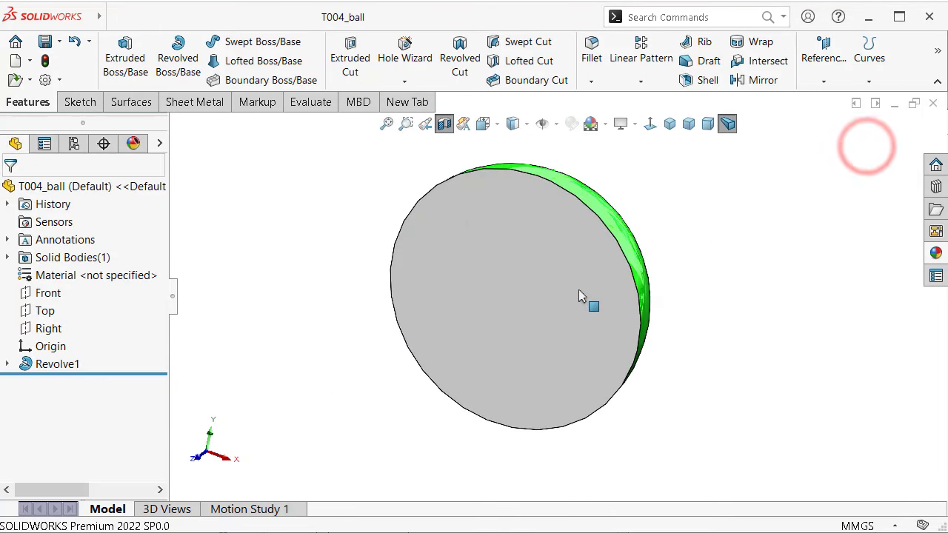
click(10, 256)
click(74, 275)
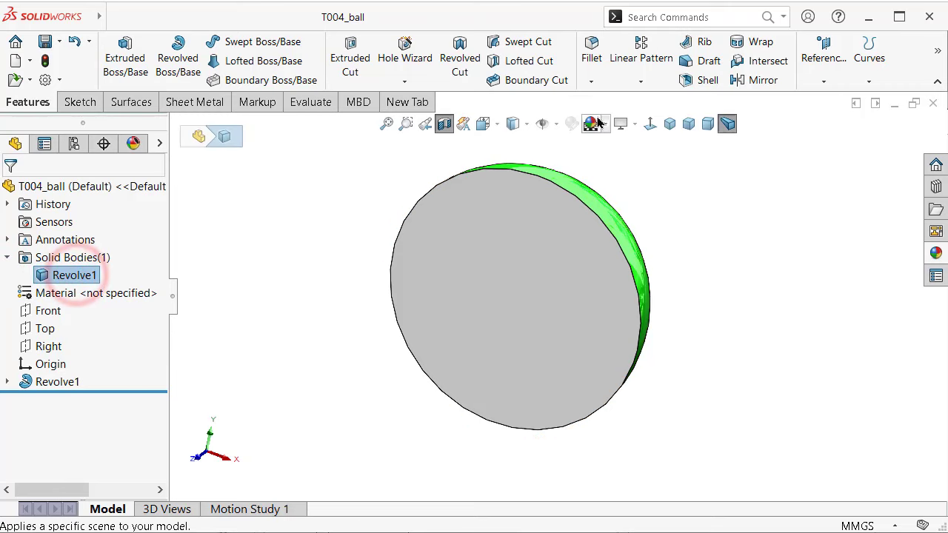
click(442, 123)
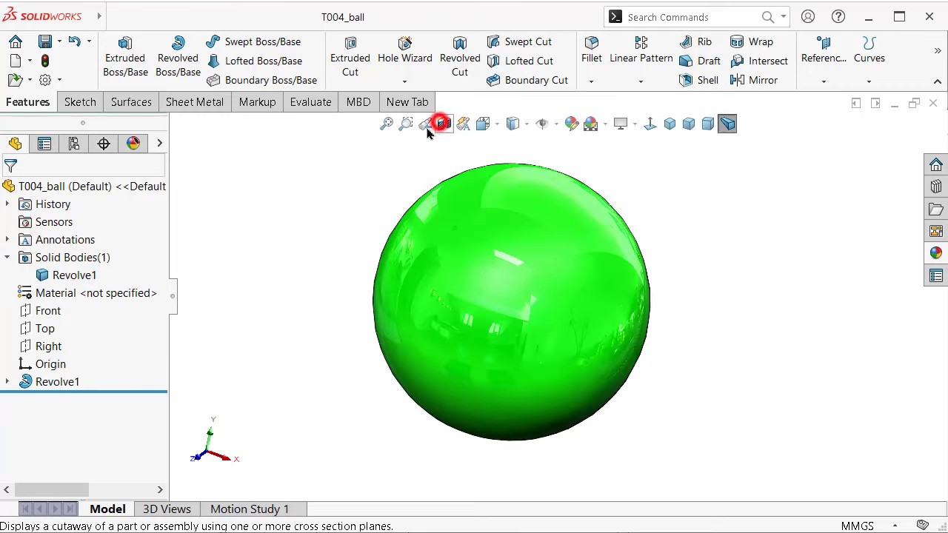
click(71, 273)
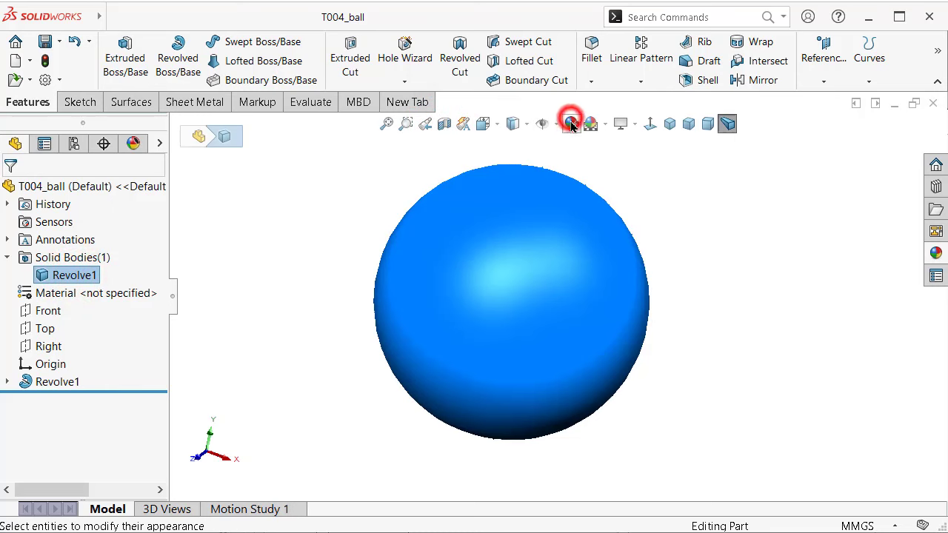
Step: Give the Revolve1 solid body a red colour
click(570, 125)
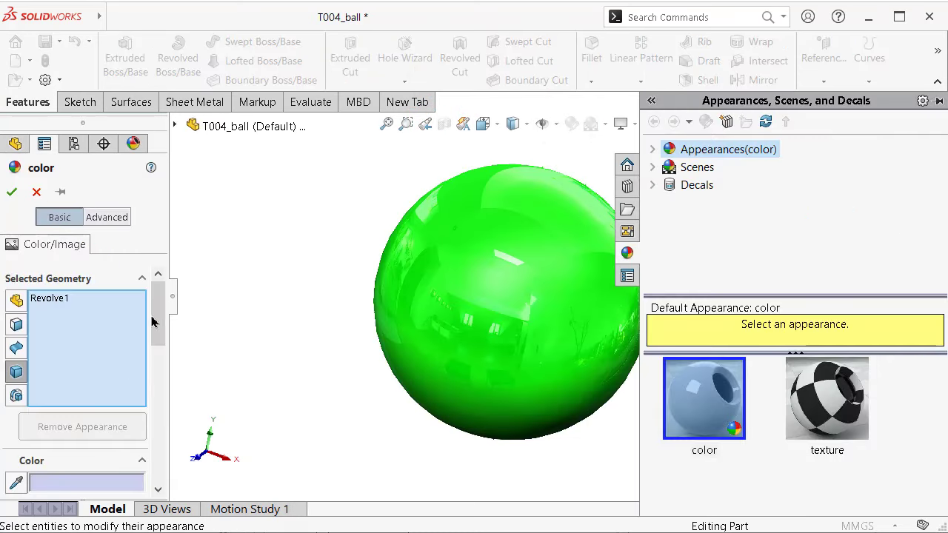
drag(152, 322, 158, 355)
click(37, 400)
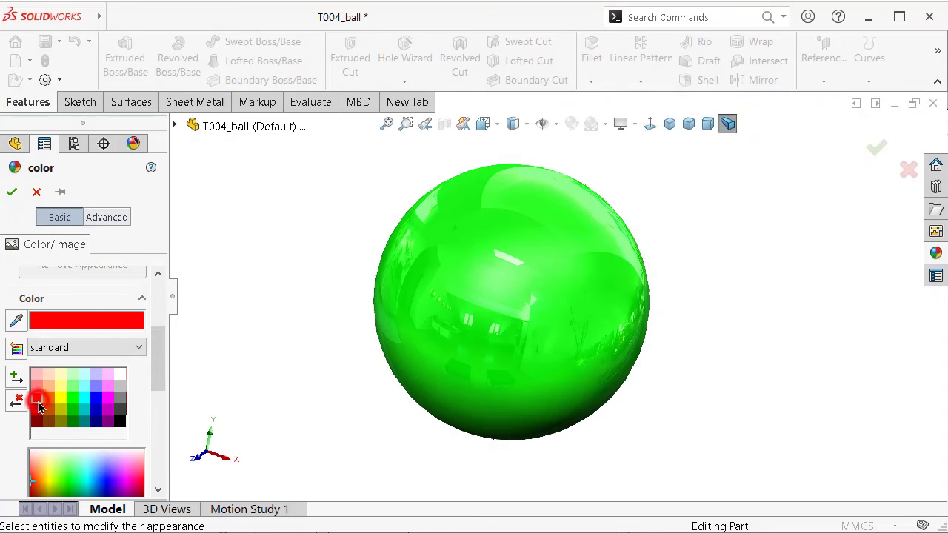
click(10, 194)
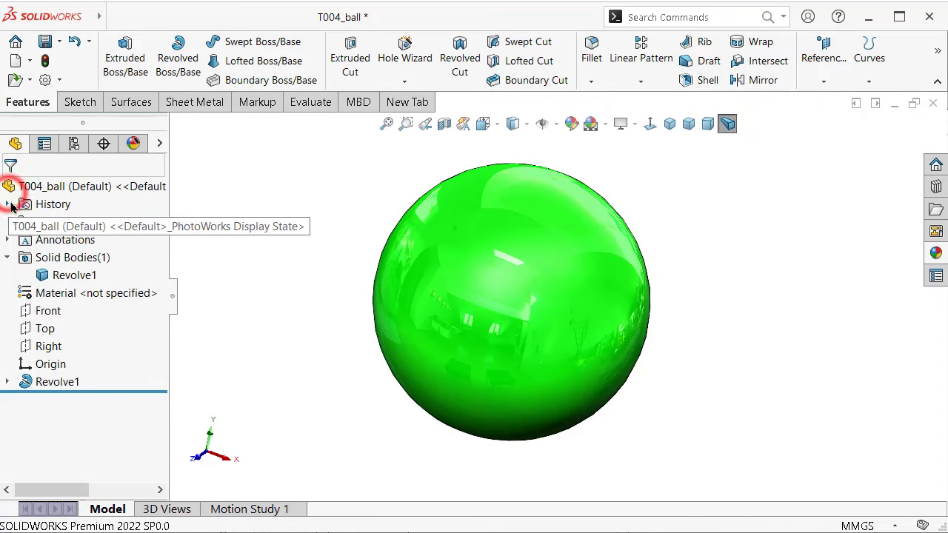
Step: Check the red section caps with a Section View, then turn it off
click(443, 125)
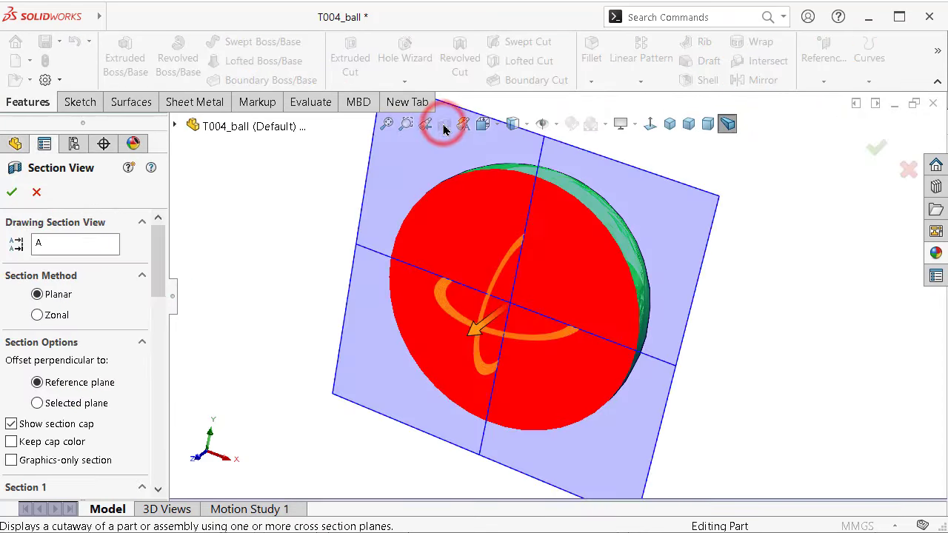
click(872, 148)
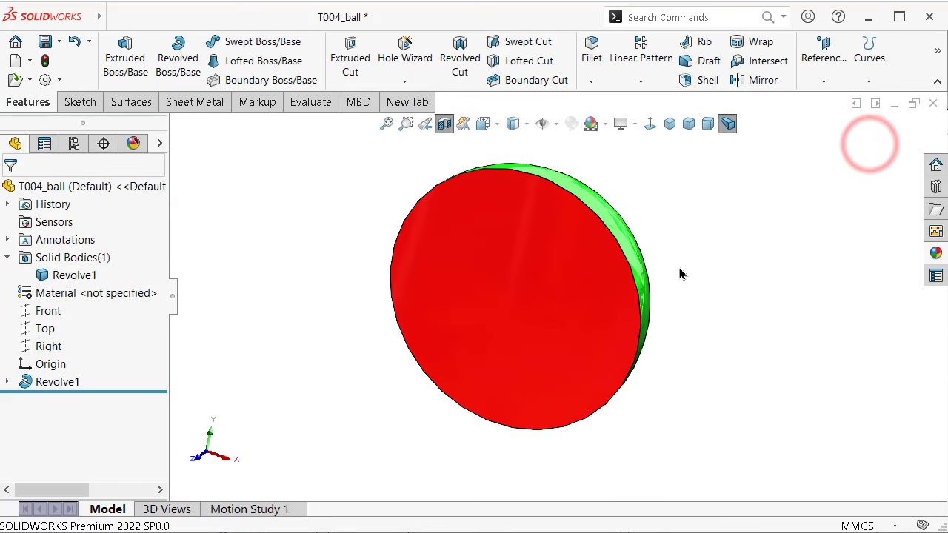
click(443, 123)
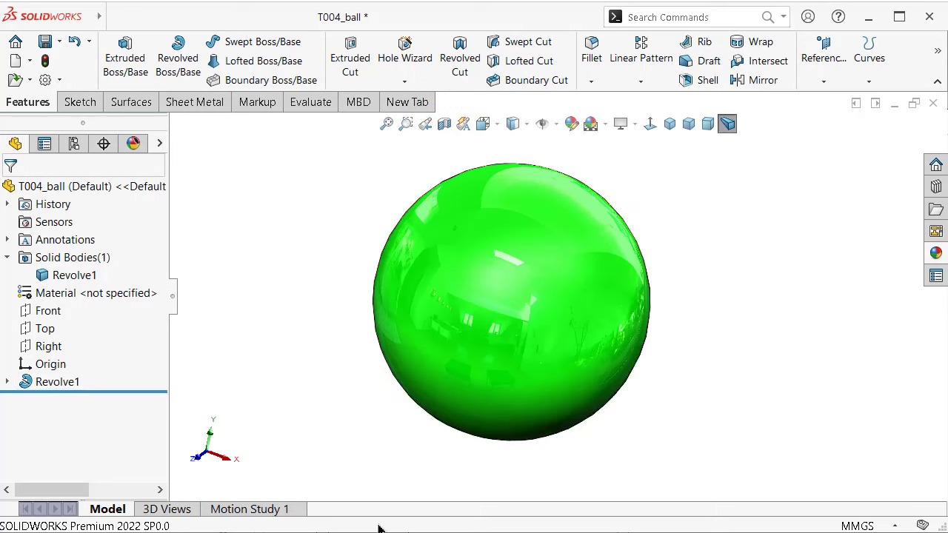
Step: Set Revolve1's Direction 1 angle to 360*3/4 (270°) and apply it
click(53, 385)
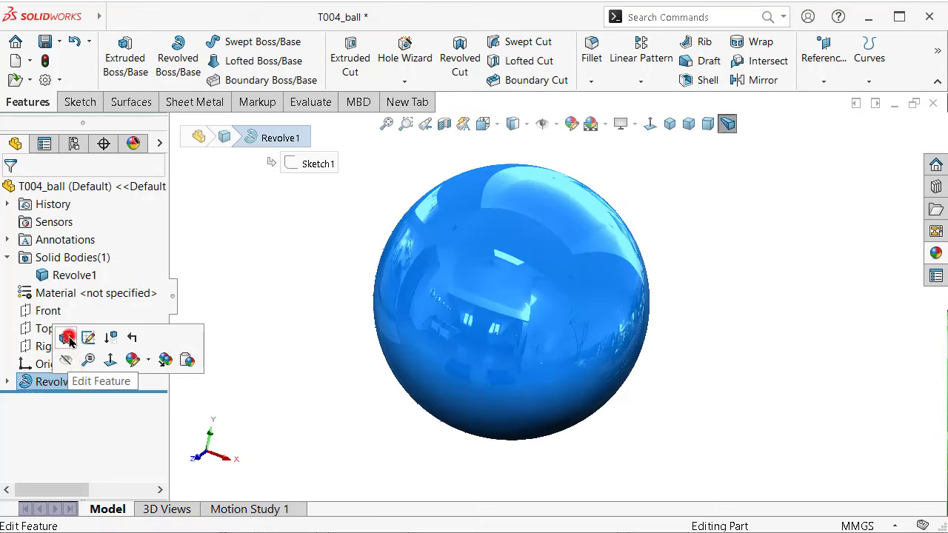
click(67, 337)
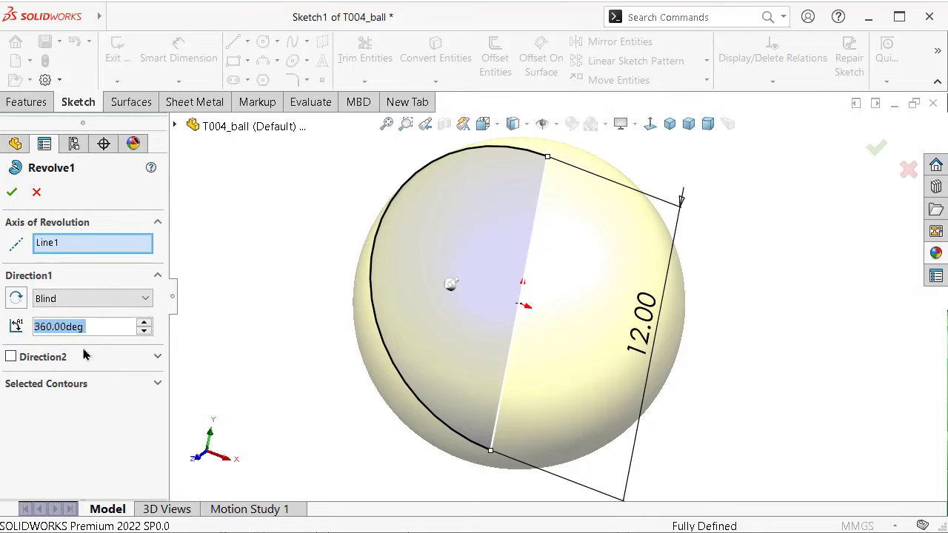
text(270)
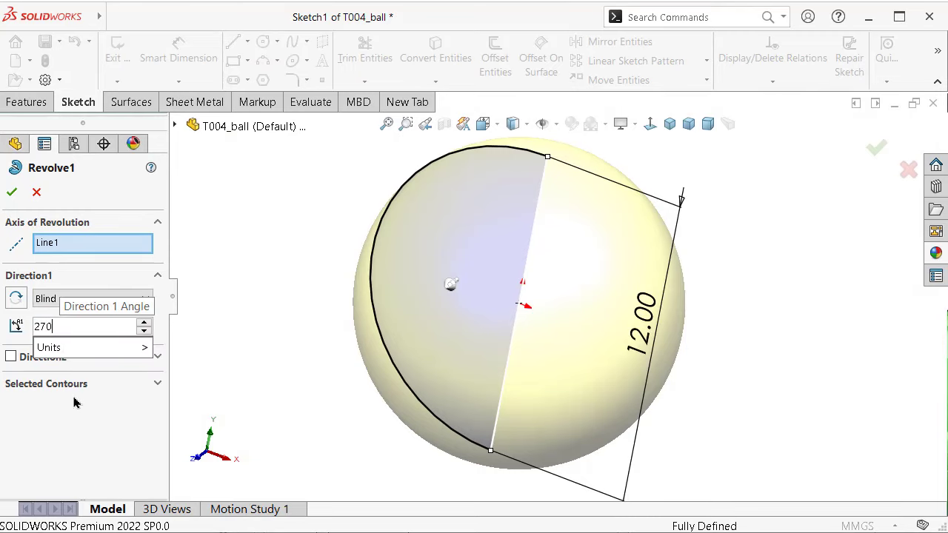
double_click(56, 328)
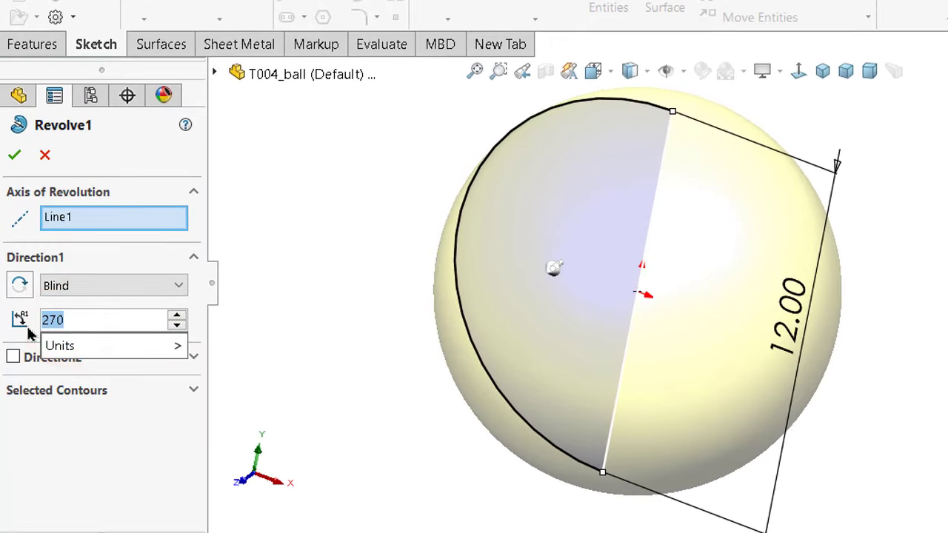
text(360)
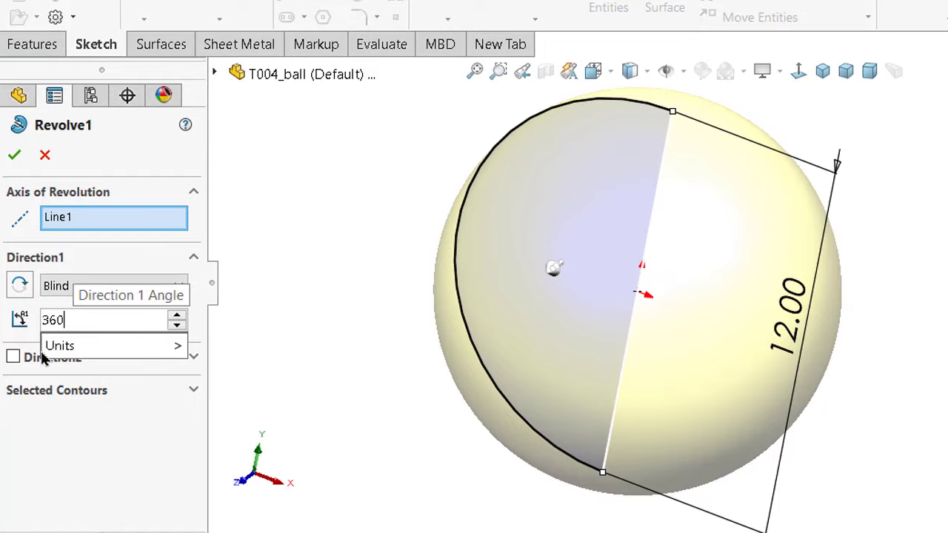
text(*3/4)
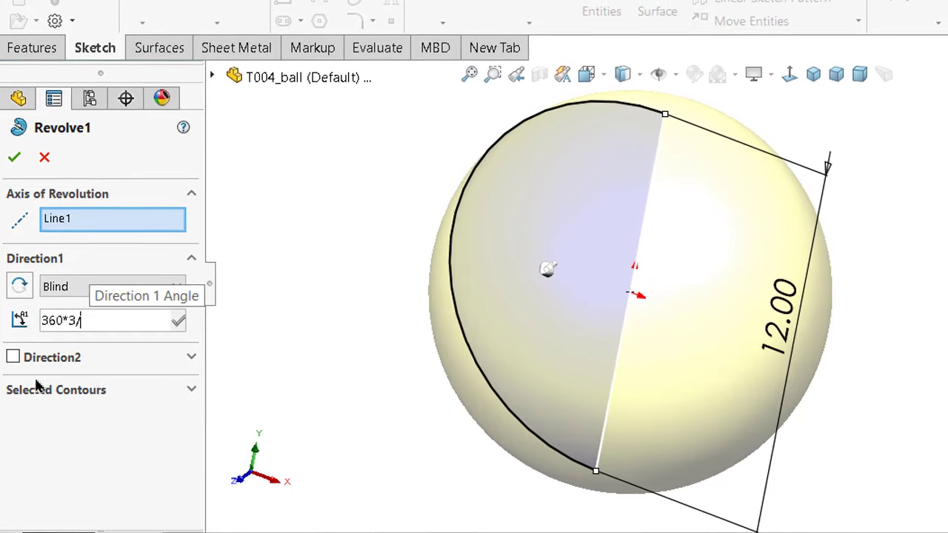
key(Return)
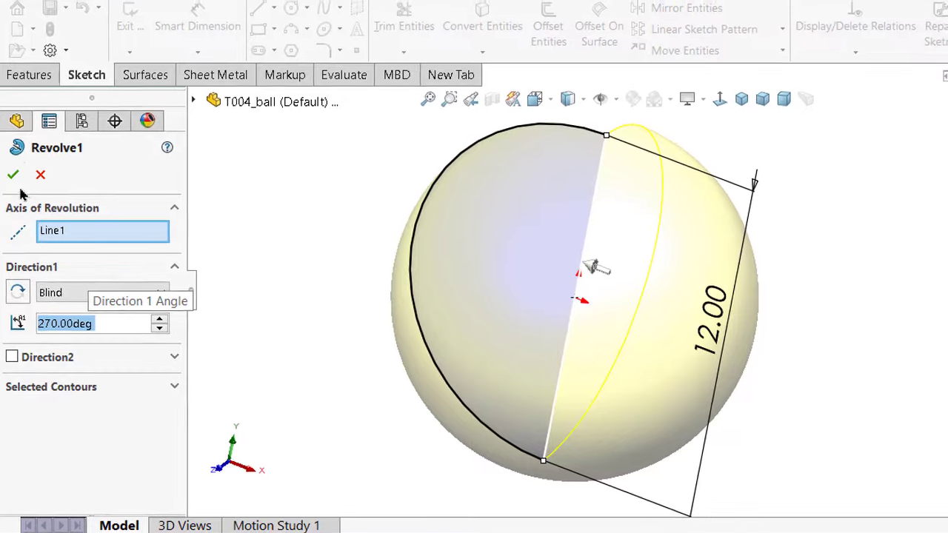
click(14, 170)
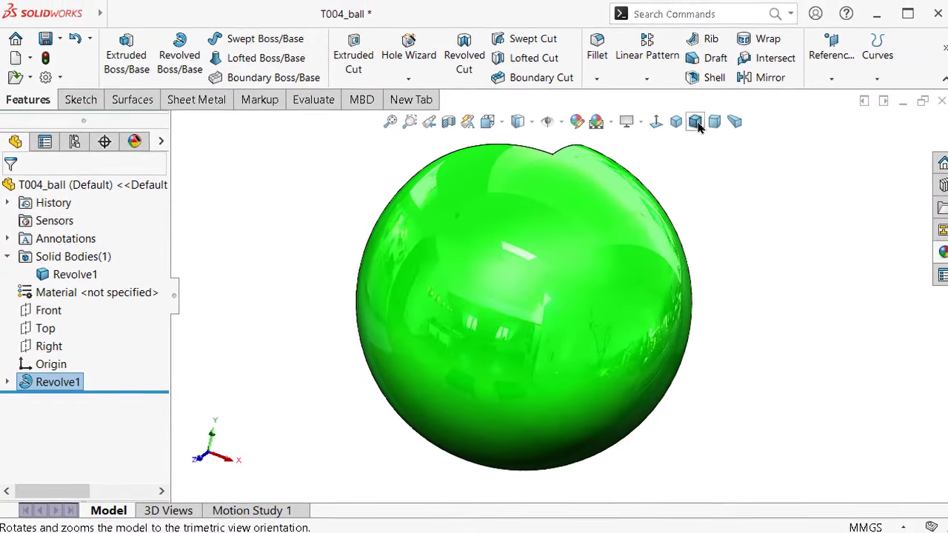
Step: View the ball in Trimetric, then orbit and zoom onto the red wedge faces
click(693, 124)
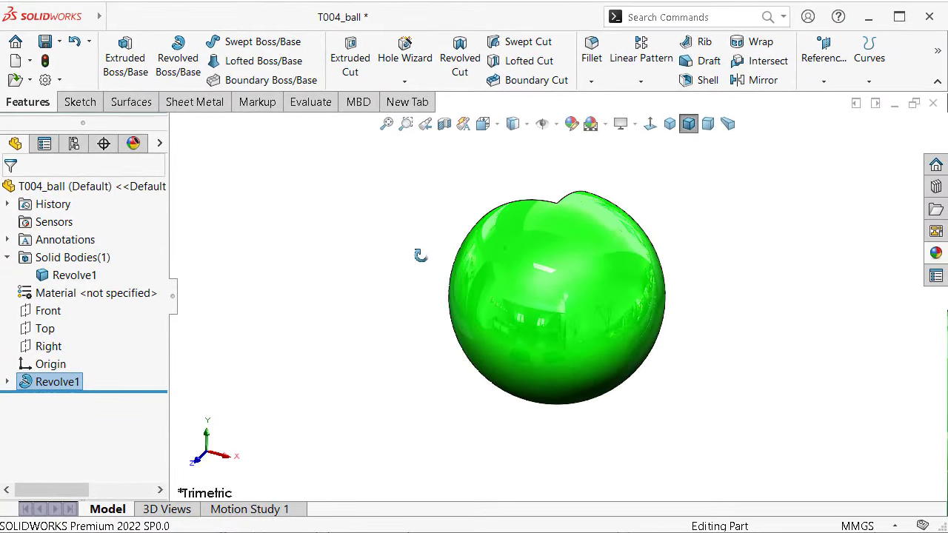
middle_drag(421, 255, 598, 320)
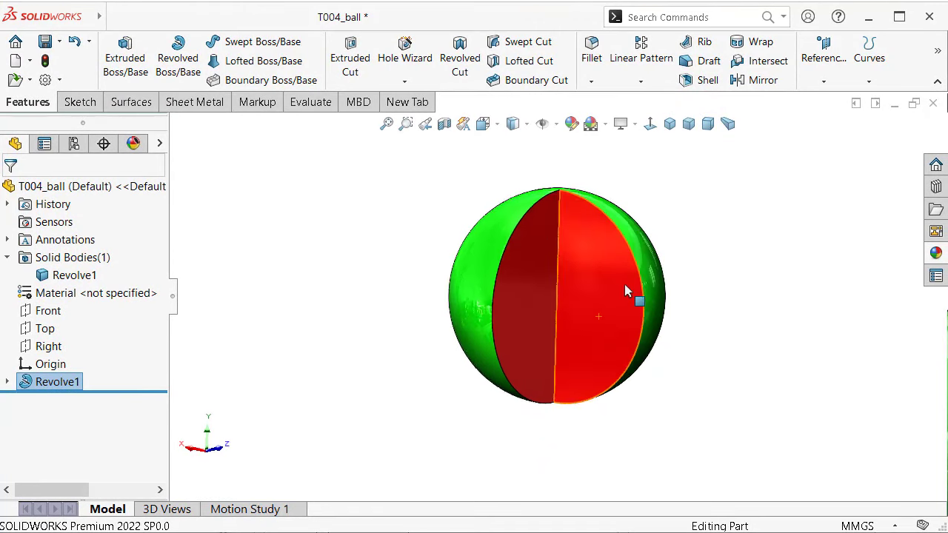
scroll(625, 291, down, 2)
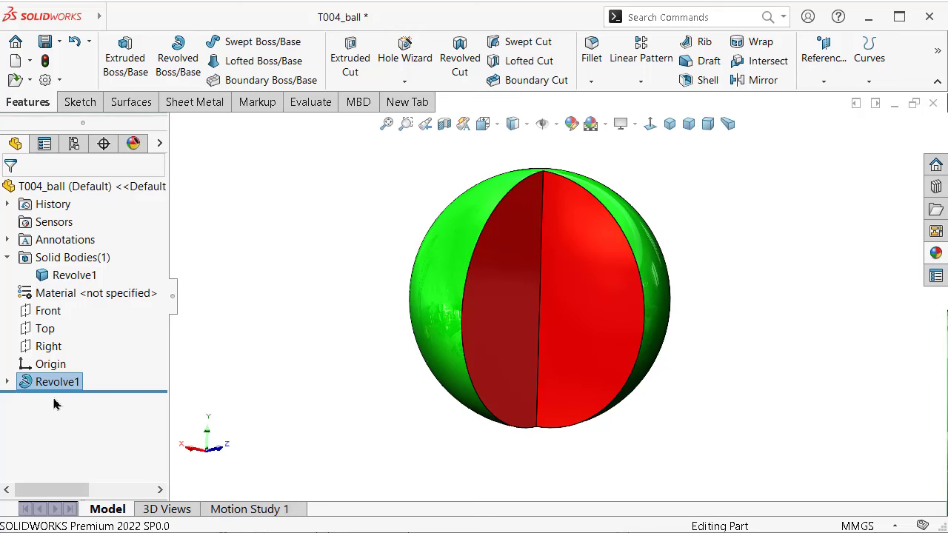
Step: Change Revolve1's angle to 360*1/2 (180°), leaving a green hemisphere
click(69, 333)
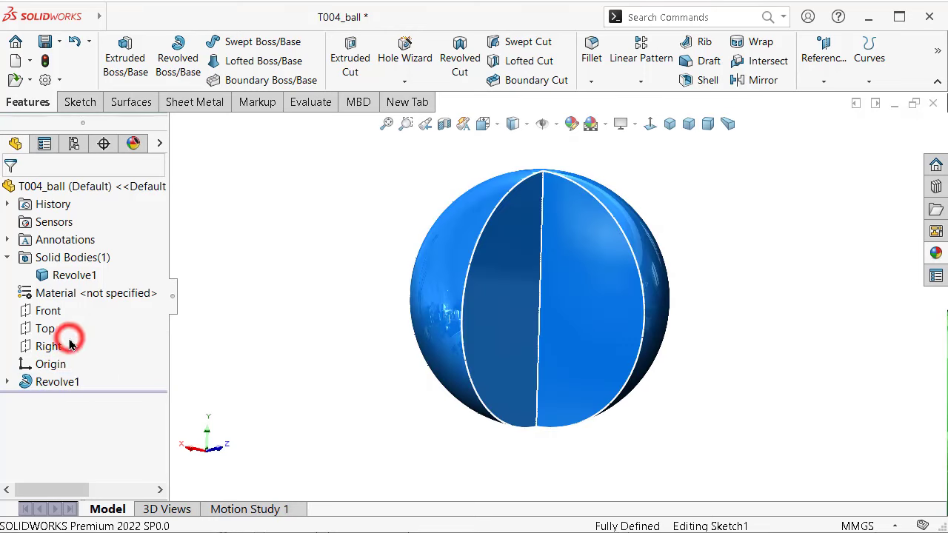
double_click(83, 326)
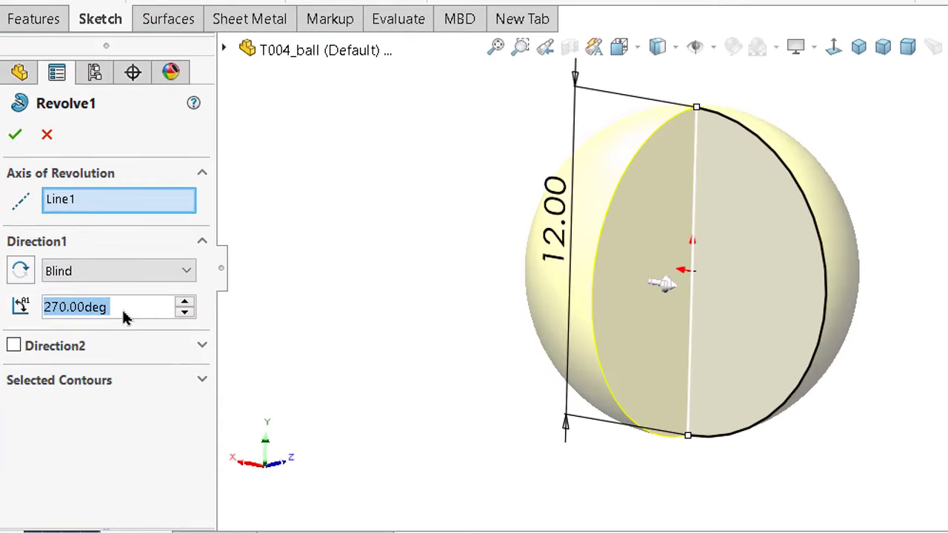
text(360)
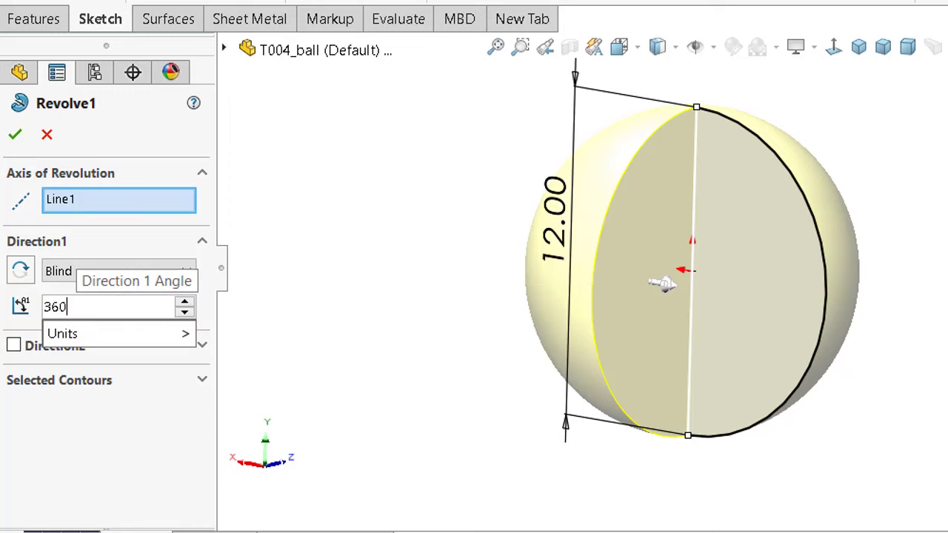
text(*1)
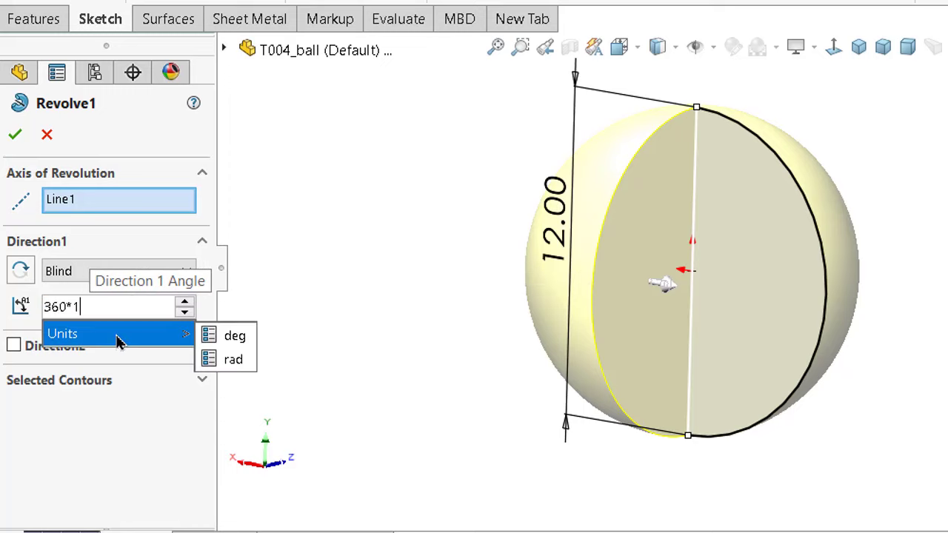
text(/)
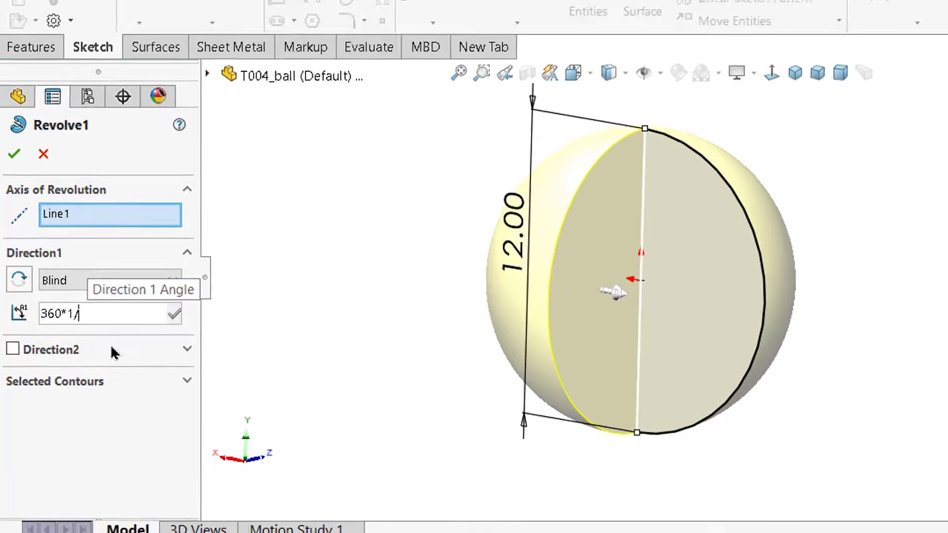
text(2)
key(Return)
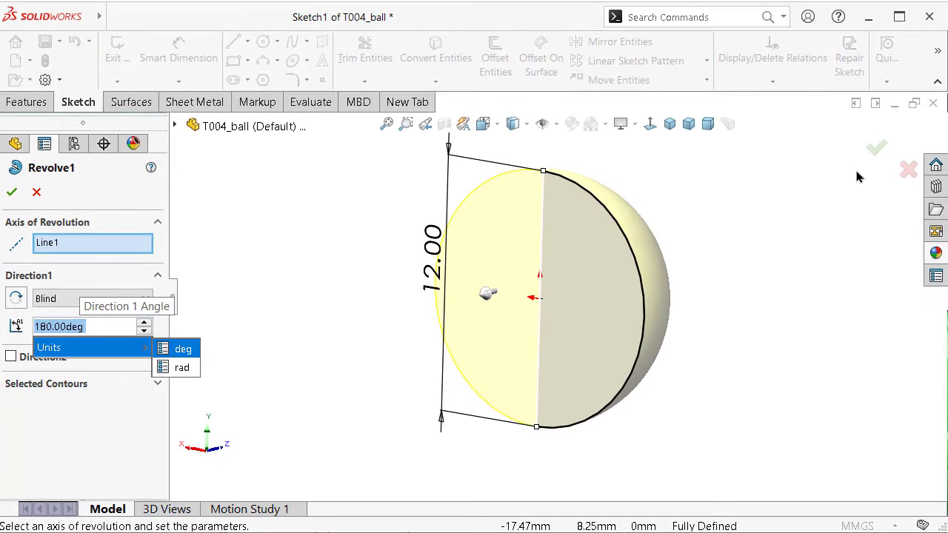
click(877, 149)
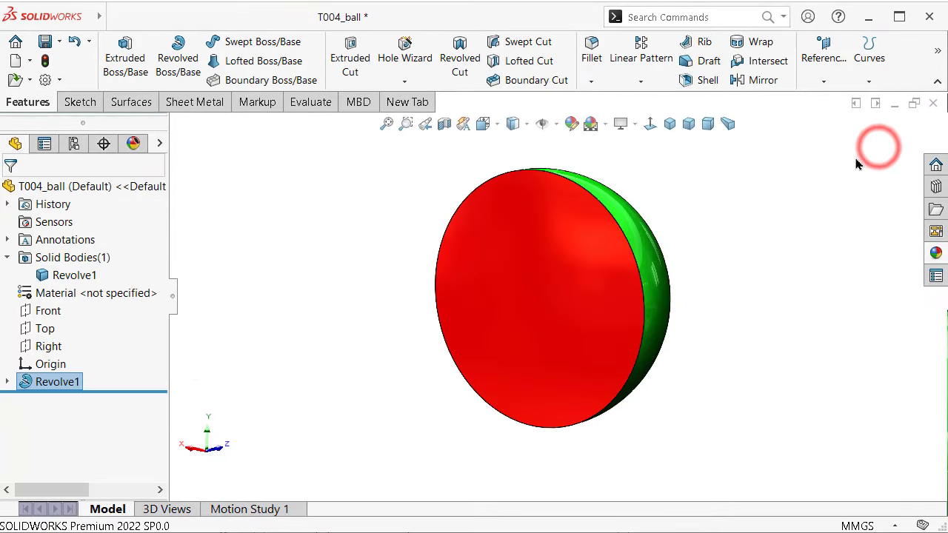
Step: Reopen Revolve1 and enter 360*1/4 for a 90° quarter-sphere wedge preview
click(50, 382)
click(64, 332)
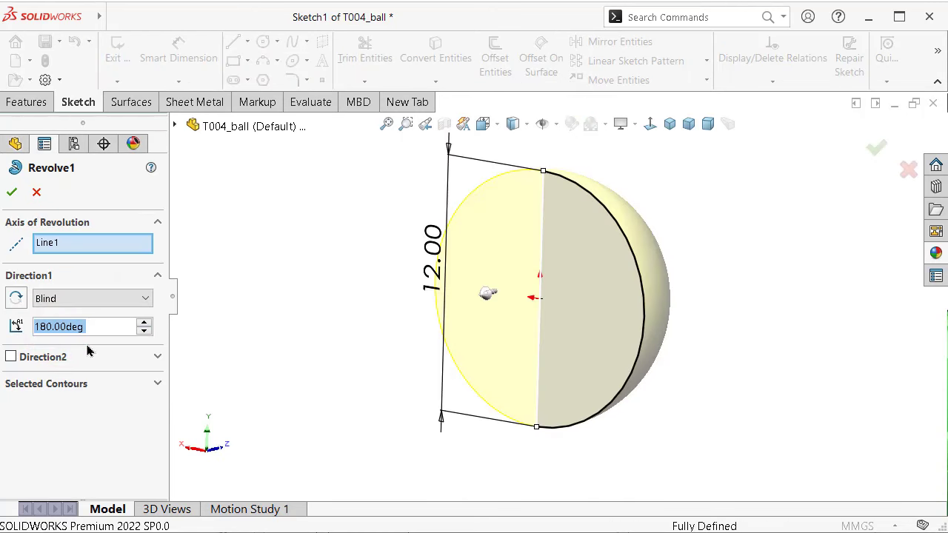
text(360*)
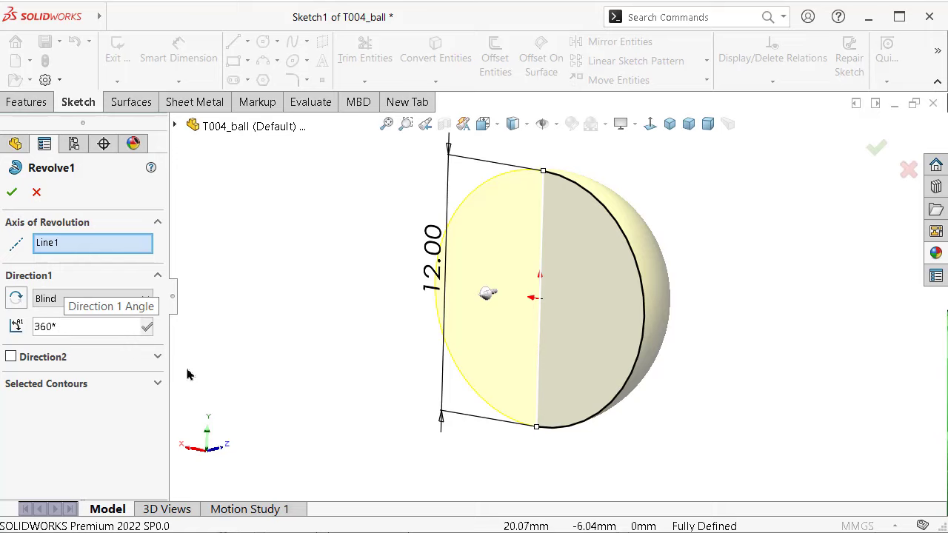
text(1/4)
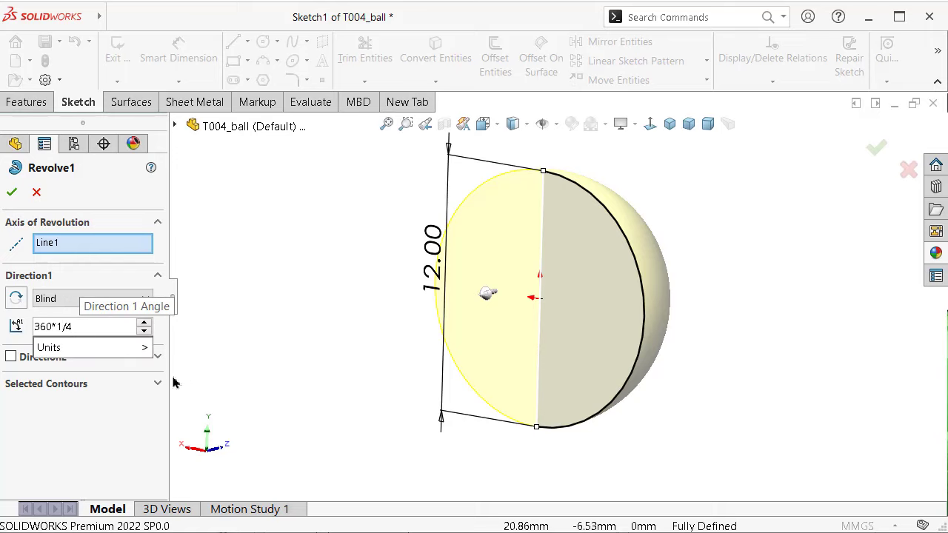
key(Return)
Step: Apply the 90° Revolve1, then turn on perspective to show the quarter wedge's red faces
click(12, 194)
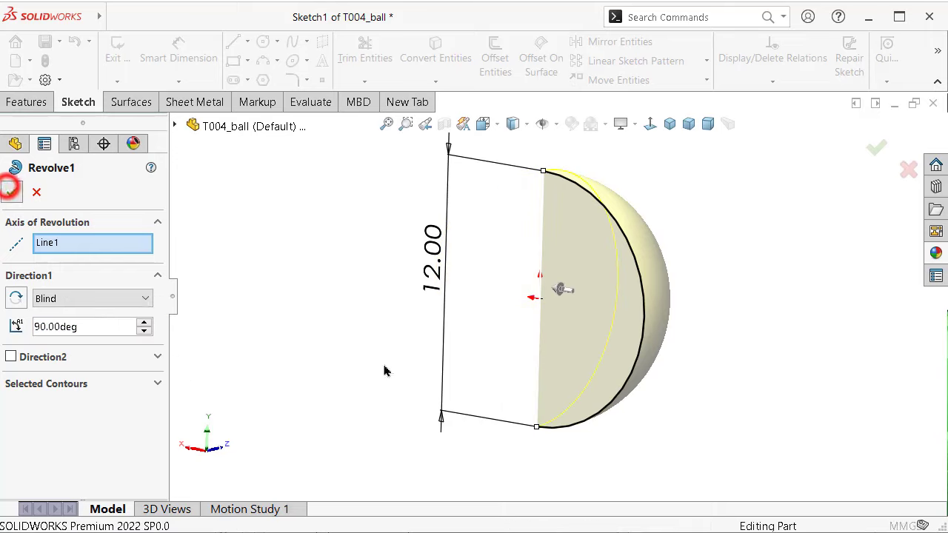
mouse_move(484, 332)
middle_down()
mouse_move(525, 381)
mouse_move(504, 402)
mouse_move(560, 201)
mouse_move(533, 163)
middle_up()
middle_drag(712, 205, 707, 226)
click(726, 123)
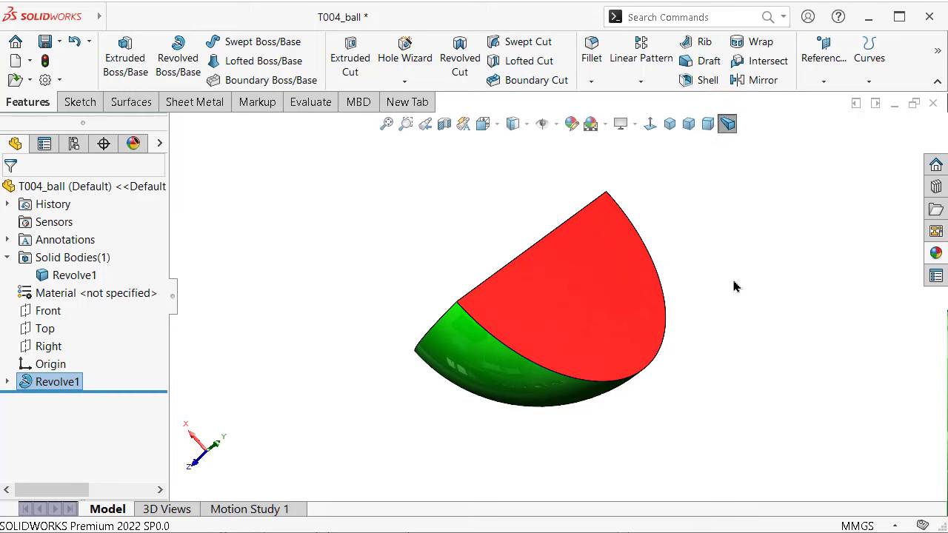
middle_drag(734, 287, 732, 289)
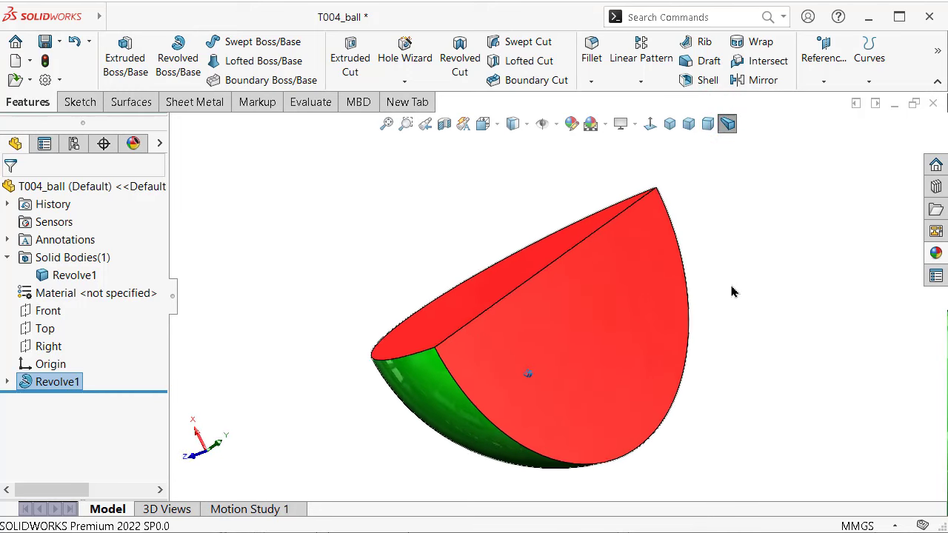